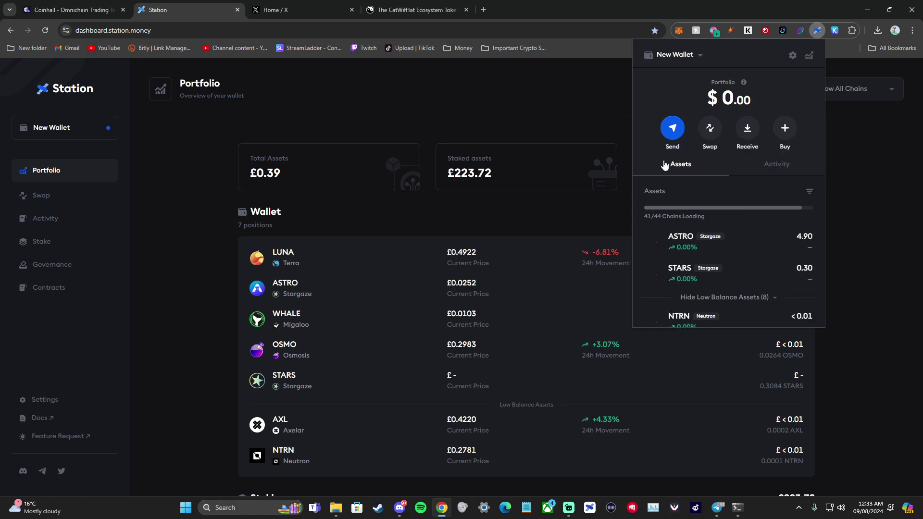
Step: Start adding a new wallet in the Station extension and name it "YT Video"
click(682, 58)
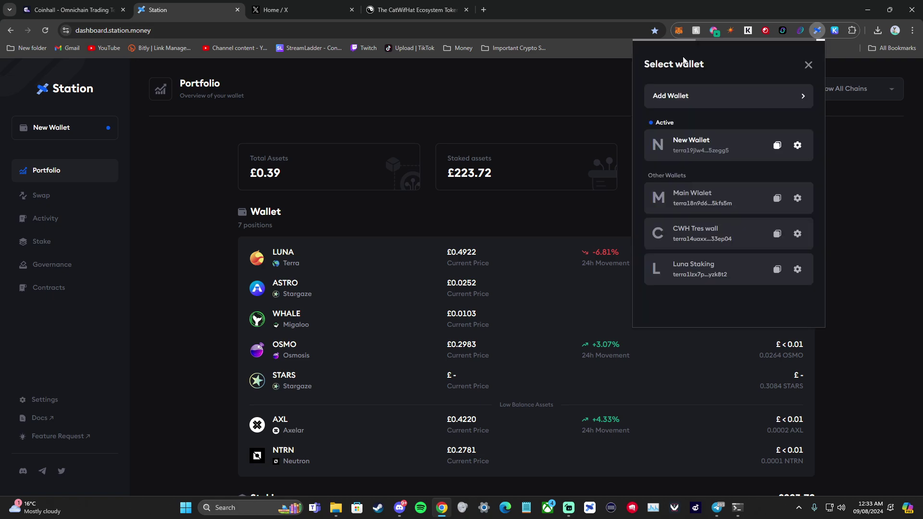
click(743, 100)
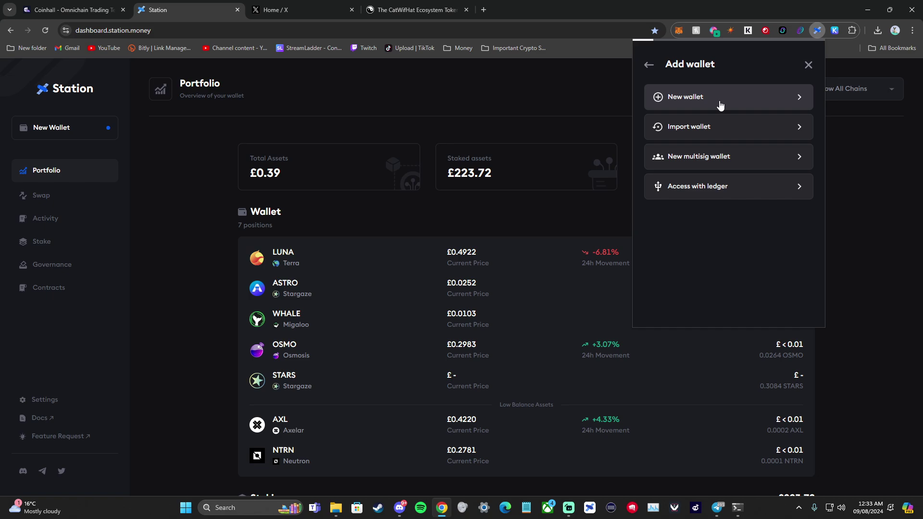
click(719, 99)
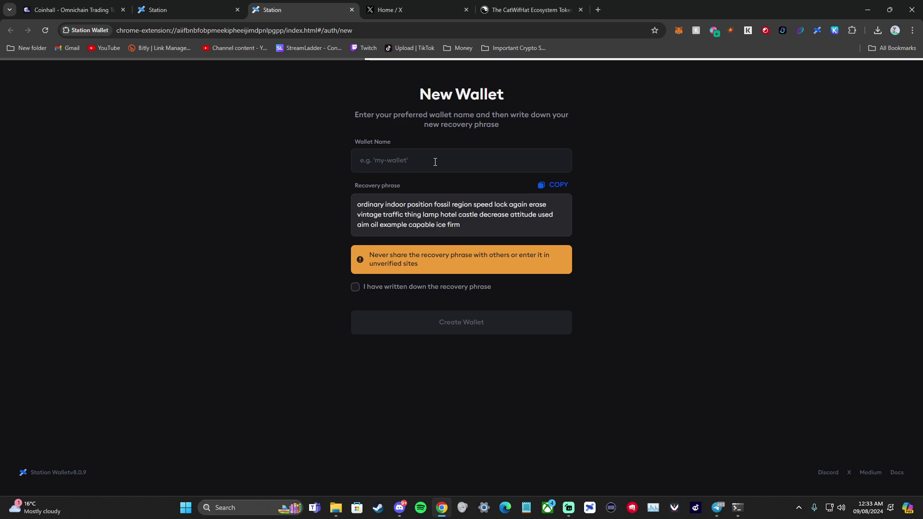
click(435, 162)
text(YT Video)
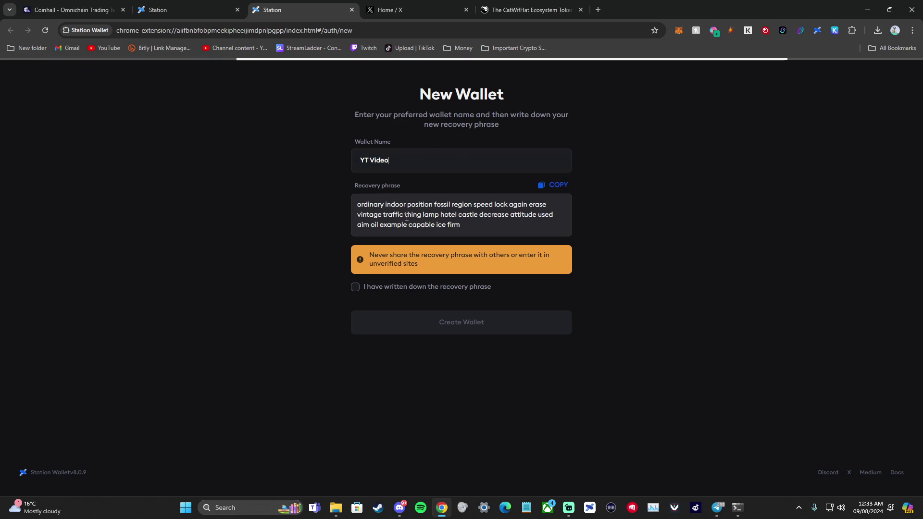
Step: Copy the new wallet's recovery phrase, open Notepad and move its window off to the other monitor
click(557, 187)
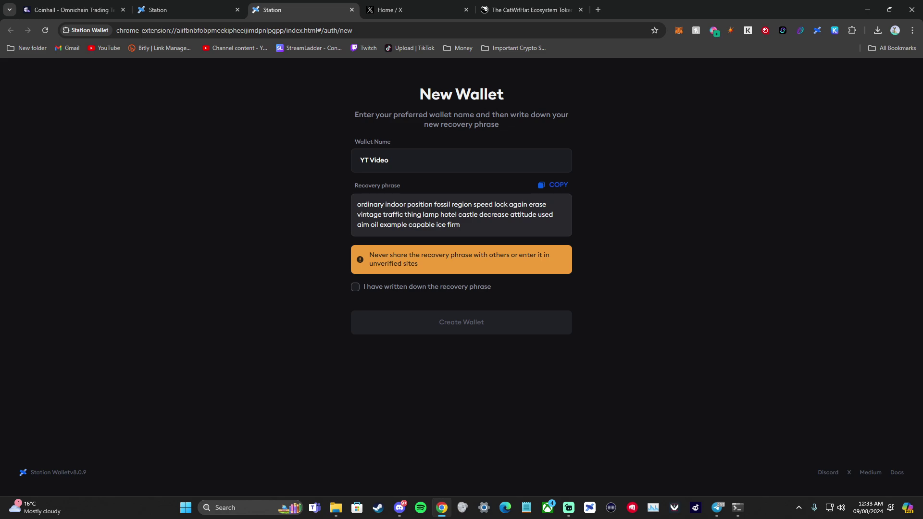
click(527, 507)
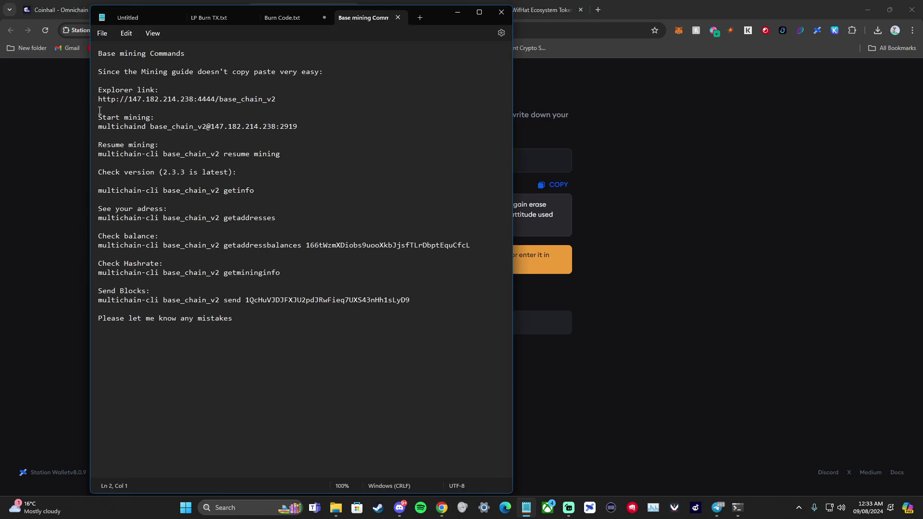
drag(438, 18, 0, 106)
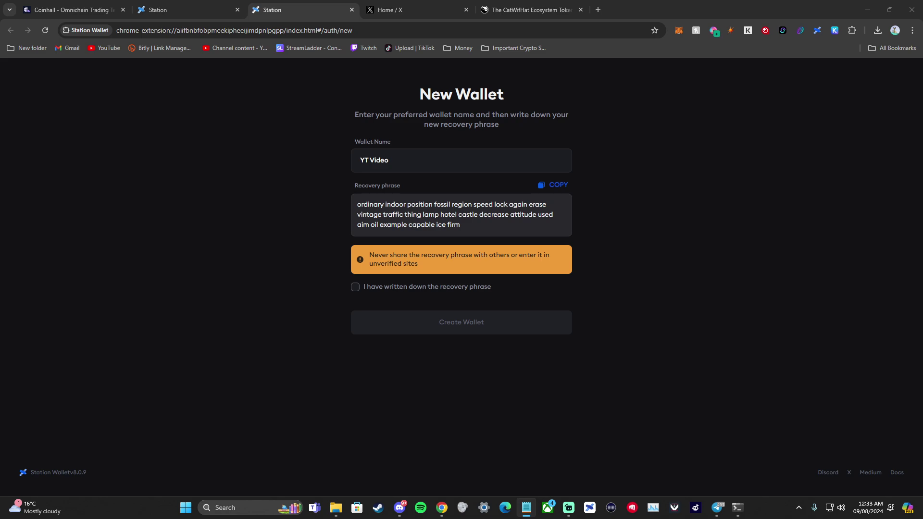
click(711, 320)
Step: Confirm the recovery phrase is written down, verify the requested recovery phrase words, and finish creating the wallet
click(399, 288)
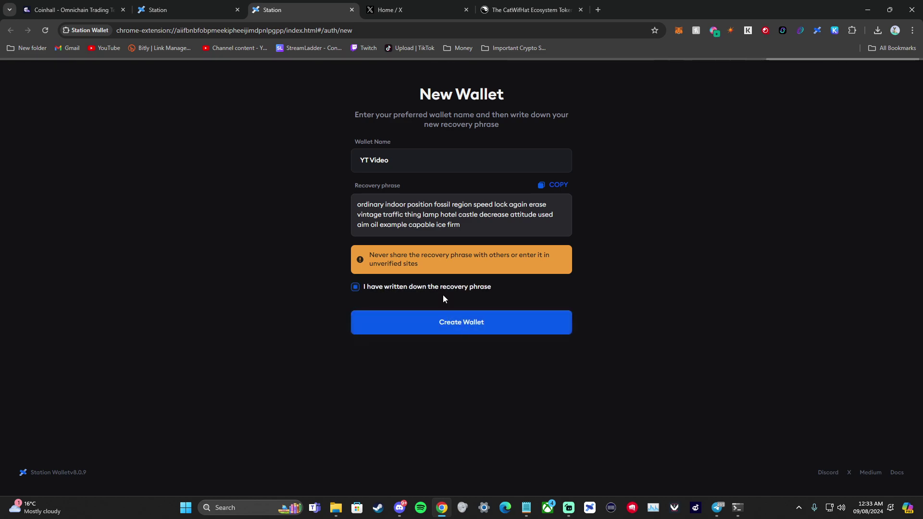
click(472, 328)
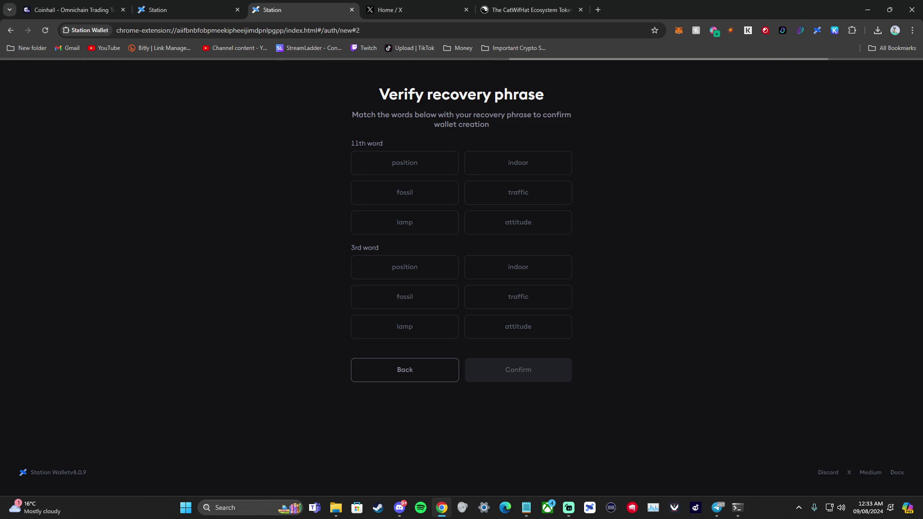
key(alt+Tab)
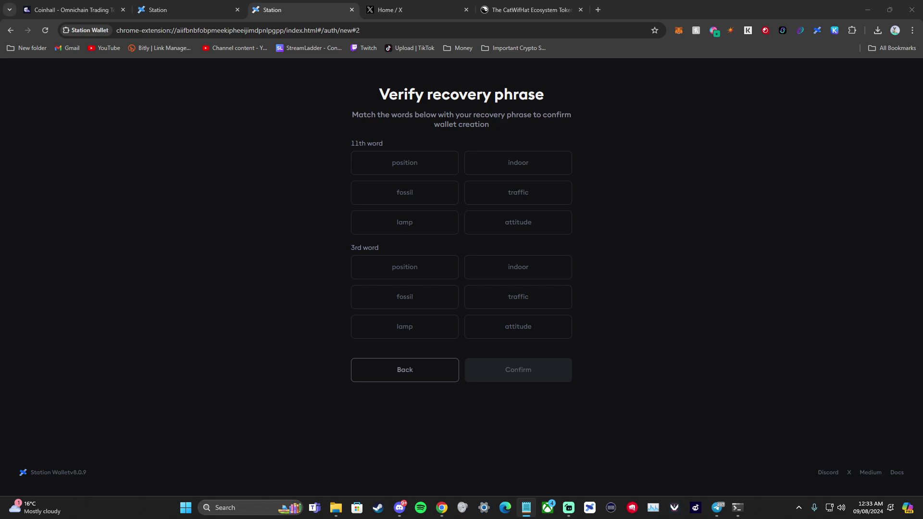
click(528, 199)
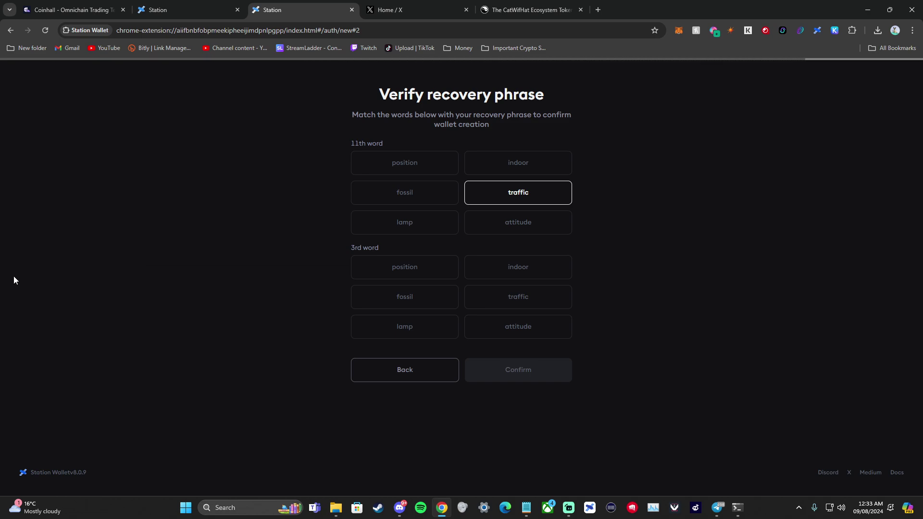
click(431, 272)
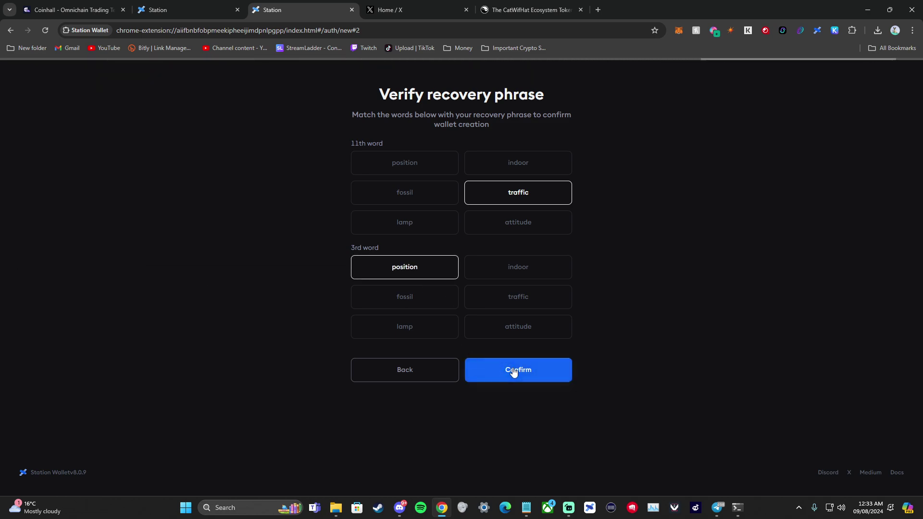
click(512, 370)
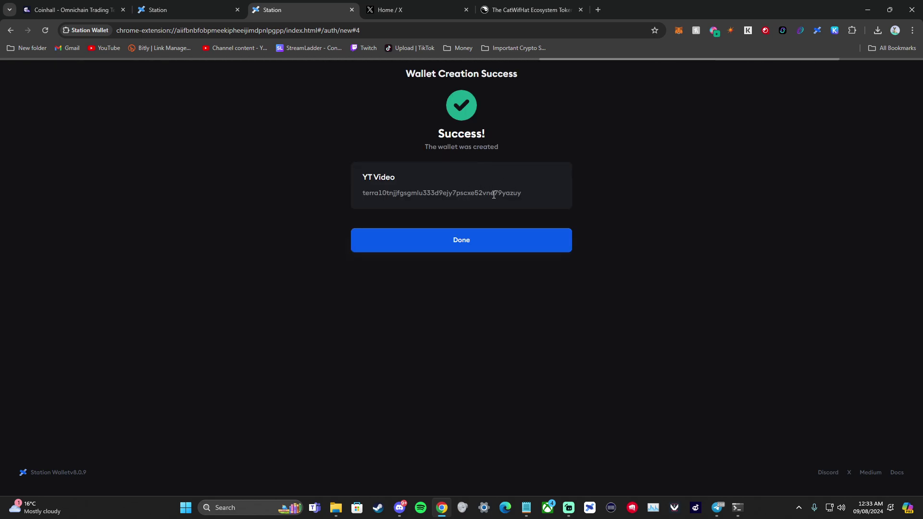
click(473, 233)
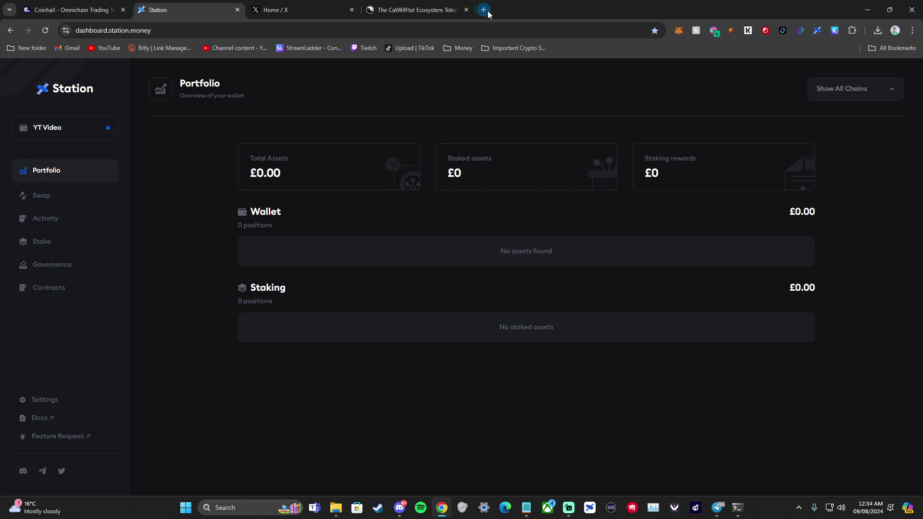
Step: Switch to the Keplr extension and start importing an existing wallet by recovery phrase or private key
click(834, 30)
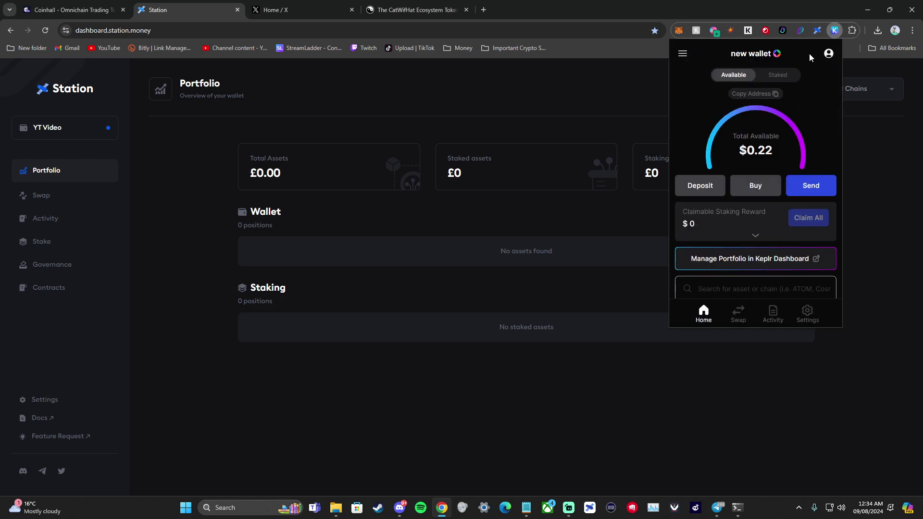
click(809, 54)
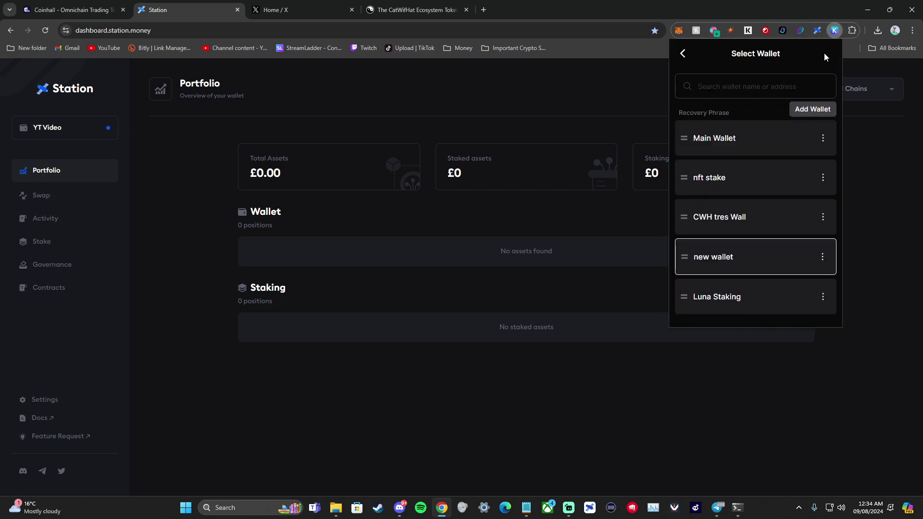
click(812, 109)
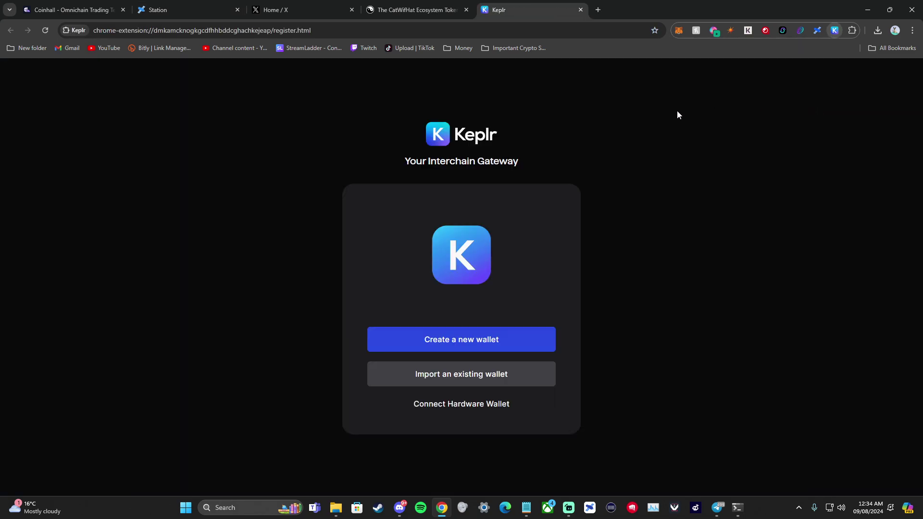
click(484, 376)
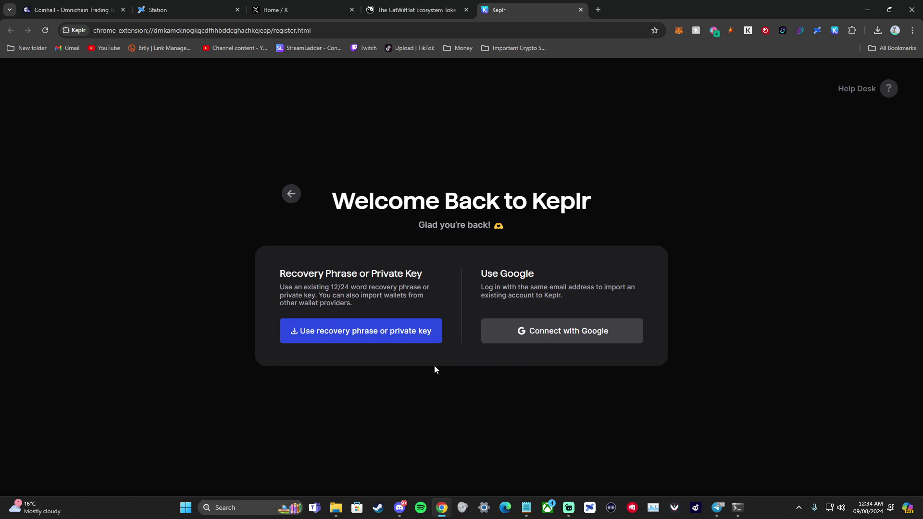
click(371, 339)
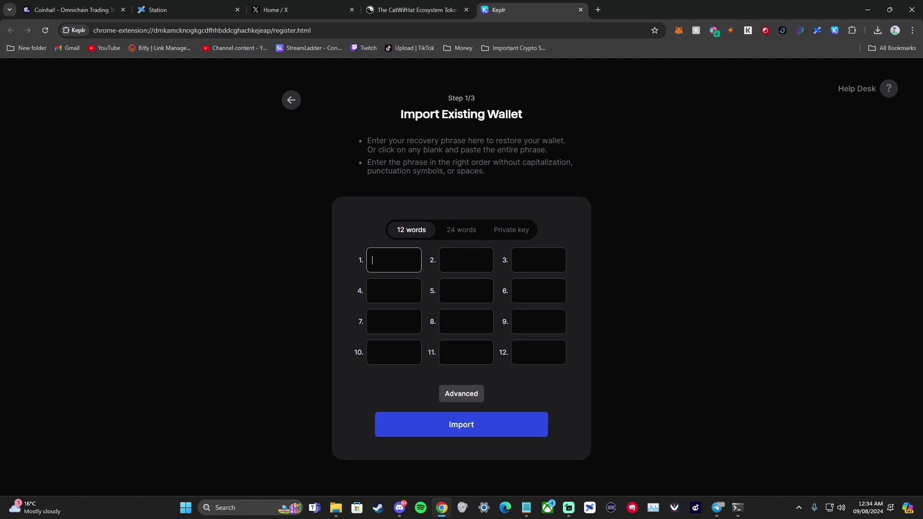
Step: Choose the 24-word format and paste the new Station wallet's recovery phrase into the word fields
key(alt+Tab)
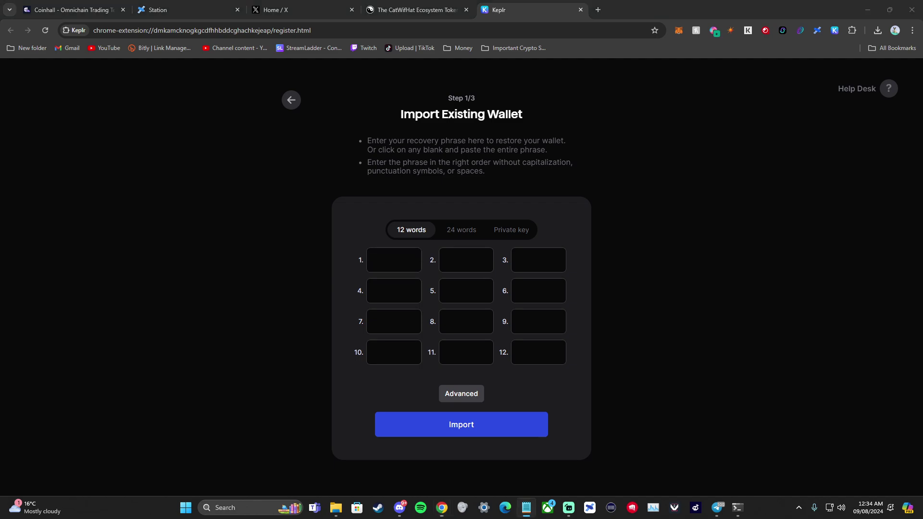
click(477, 228)
click(341, 232)
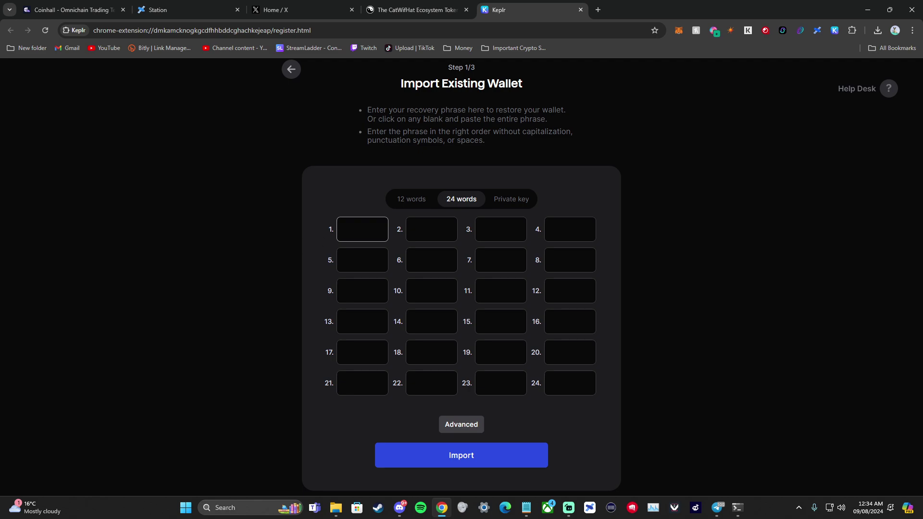
key(alt+Tab)
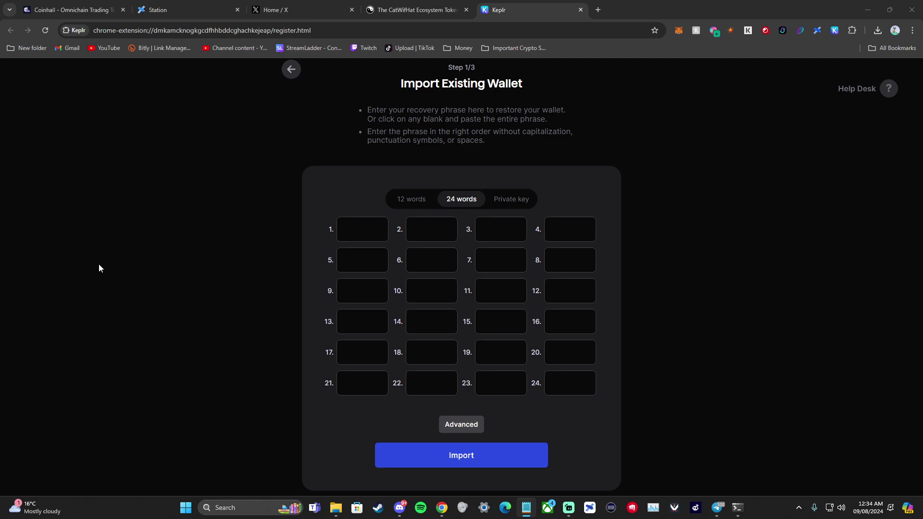
click(355, 227)
key(ctrl+v)
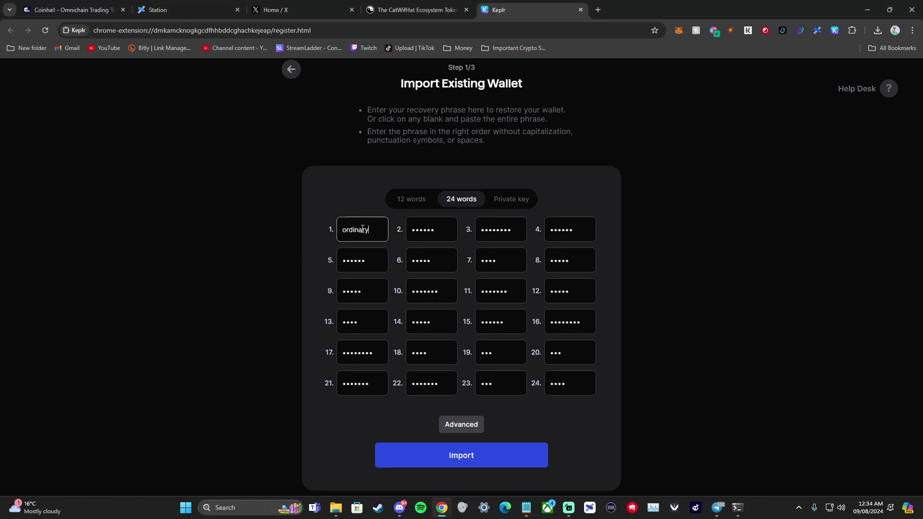
click(398, 260)
click(368, 264)
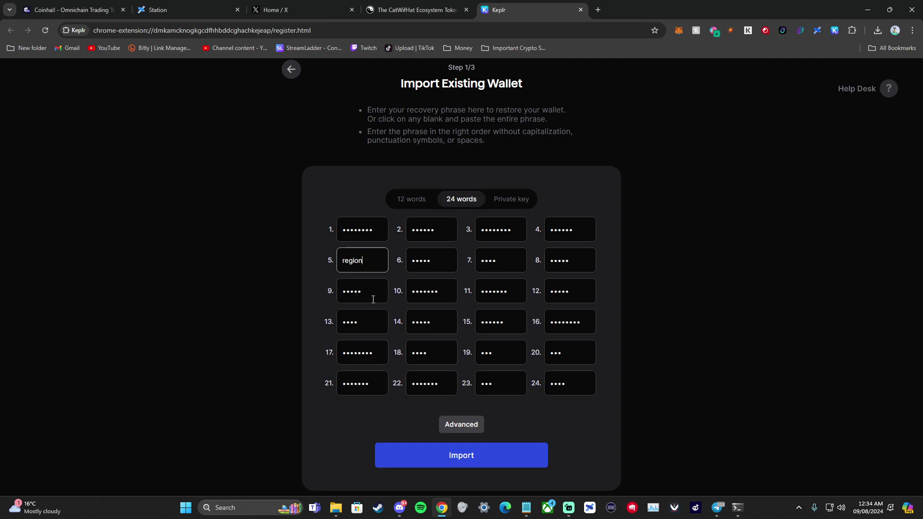
Step: Import the wallet and set its name to "gggggg"
click(493, 463)
text(gggggg)
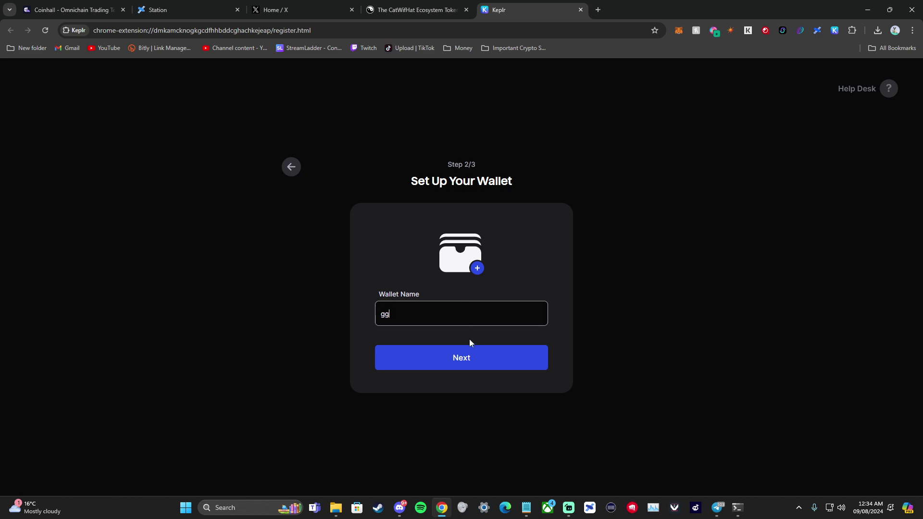
click(463, 357)
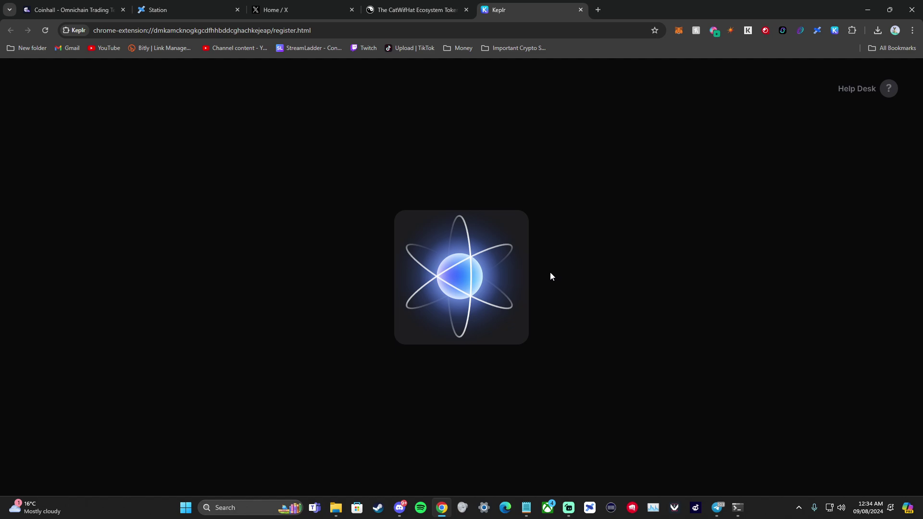
Step: Search the networks for "terr", enable Terra Classic and Terra, save the chain selection and finish the setup
scroll(525, 315, down, 1)
scroll(529, 315, down, 3)
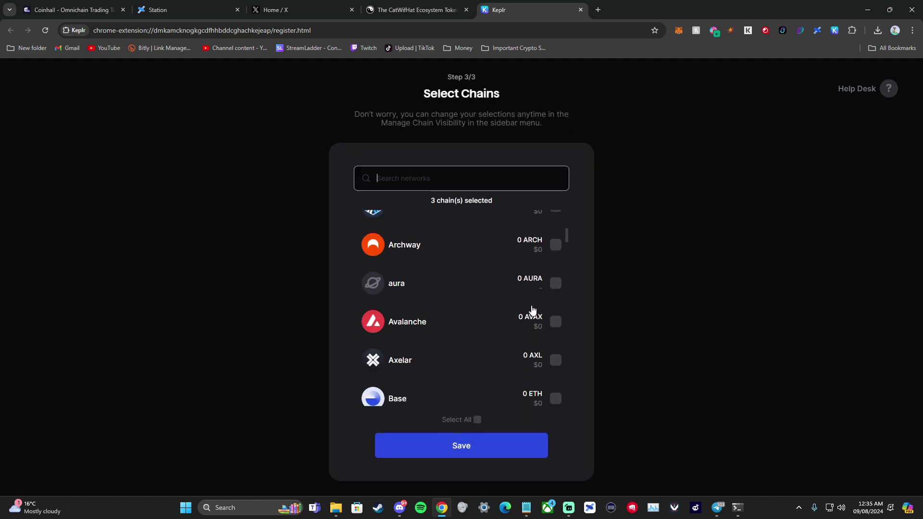
click(482, 185)
text(terr)
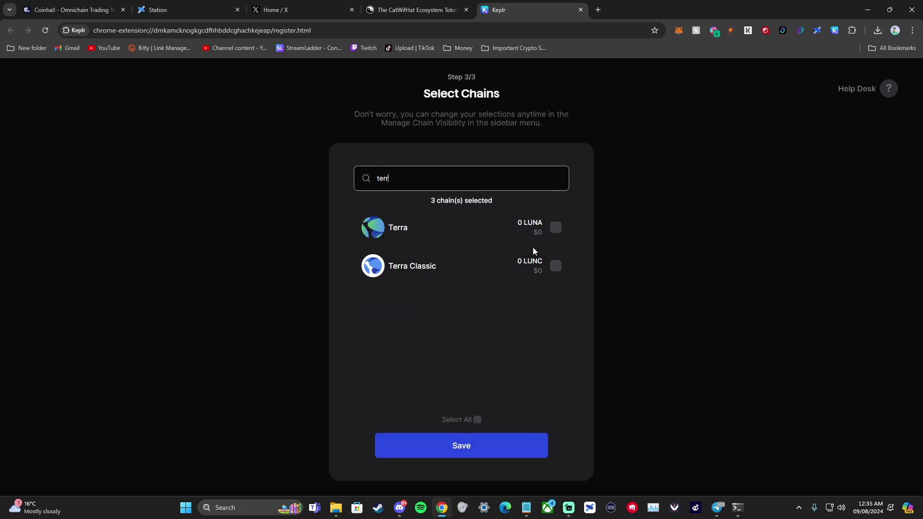
click(555, 266)
click(555, 228)
click(498, 445)
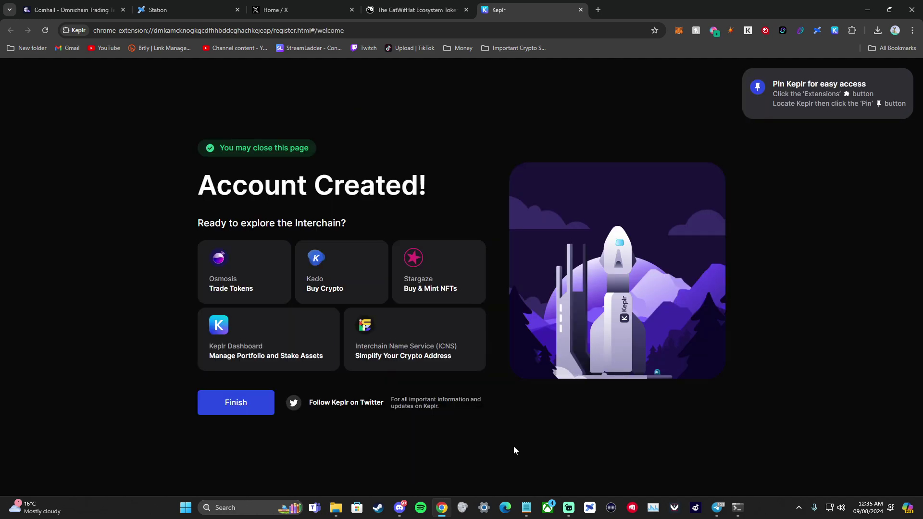
click(242, 406)
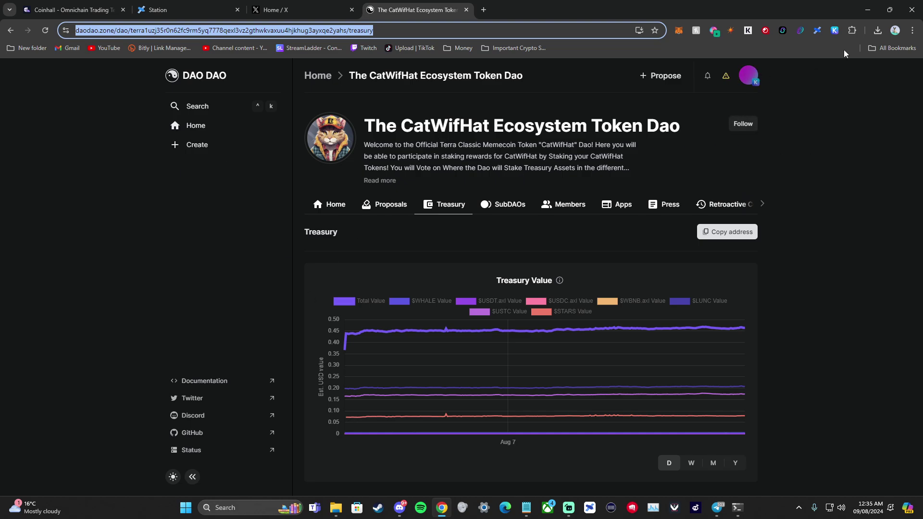
Step: Open the LUNC on Terra Classic asset in the Keplr wallet to examine its address
click(835, 32)
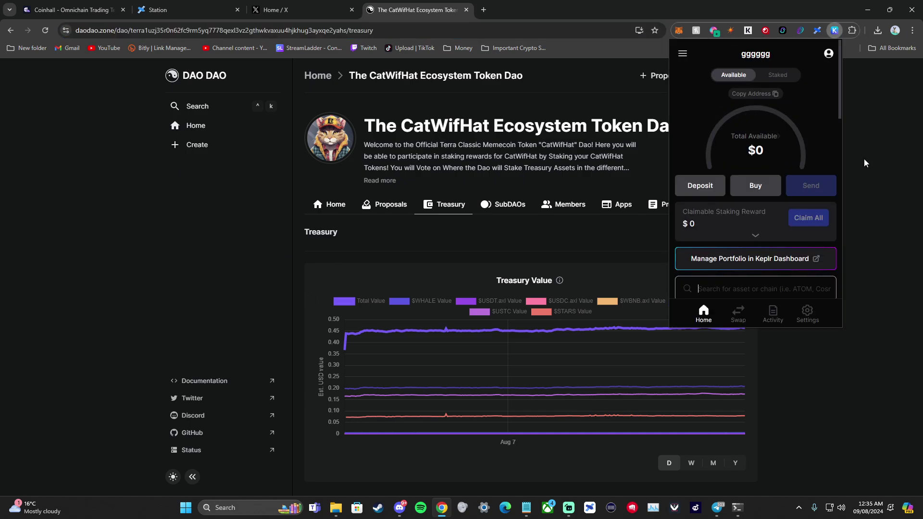
scroll(789, 173, down, 3)
scroll(789, 174, down, 2)
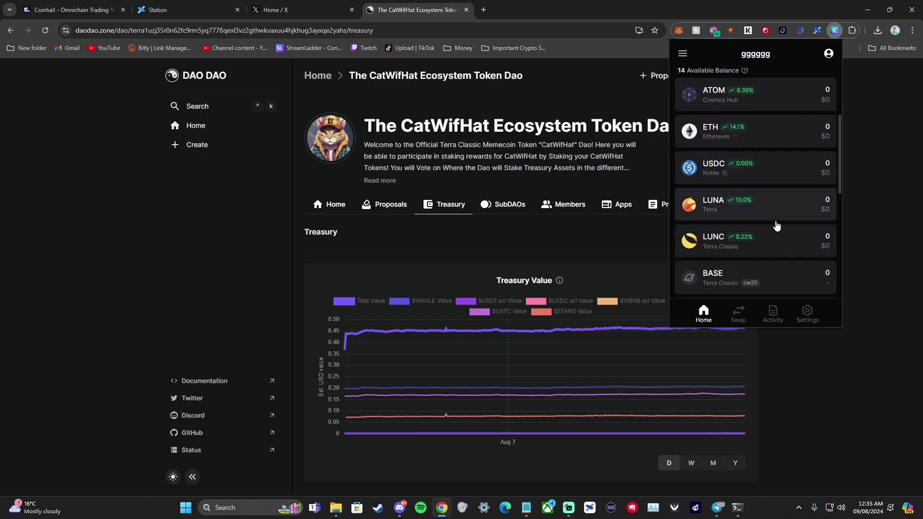
click(786, 246)
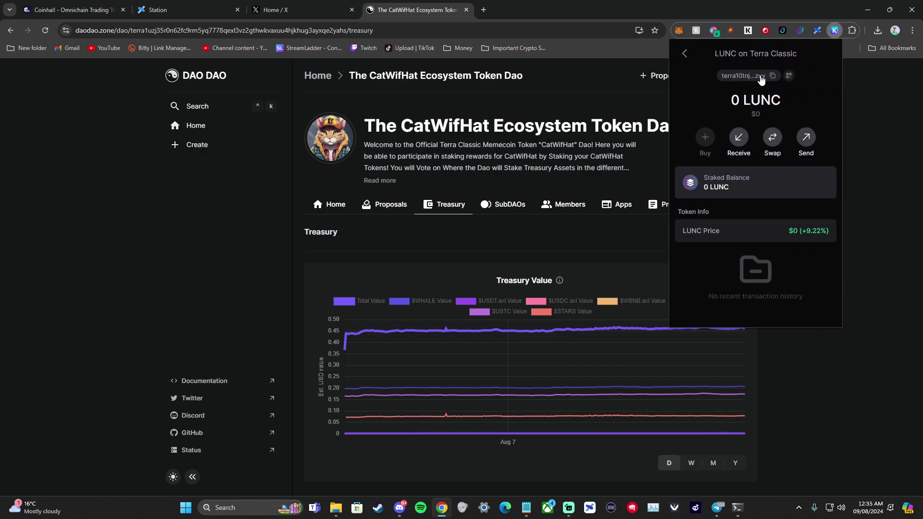
Step: Return to the Station dashboard and open the extension's wallet list to compare the YT Video wallet's address
click(159, 10)
click(73, 128)
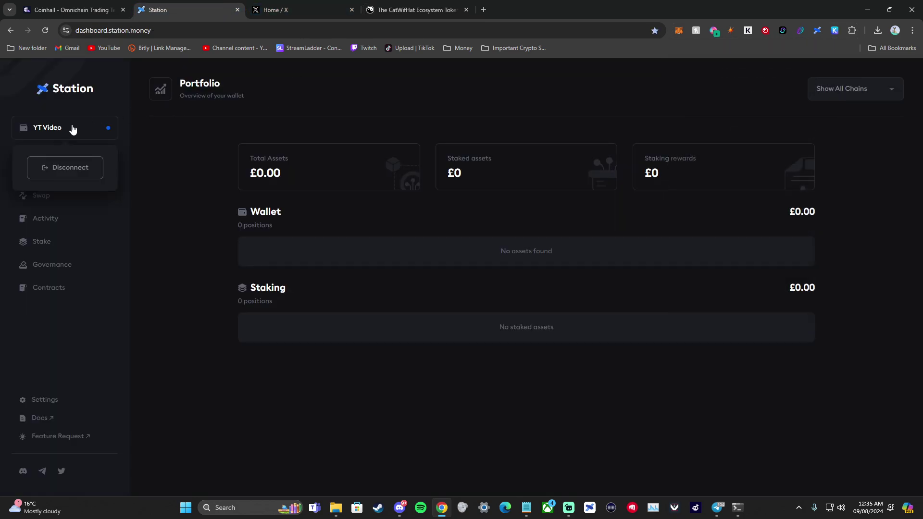
click(816, 32)
click(681, 60)
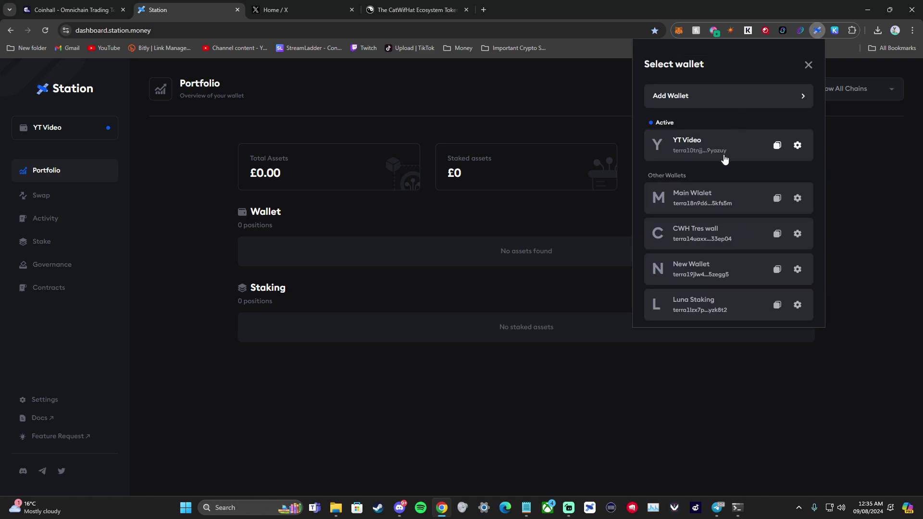
Step: Delete the gggggg wallet from the Keplr extension, entering the account password to authorise the removal
click(809, 66)
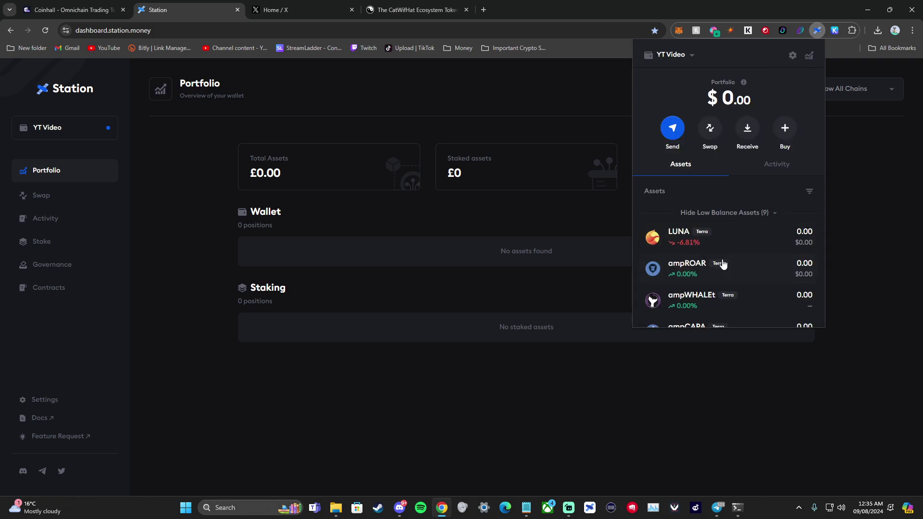
click(463, 217)
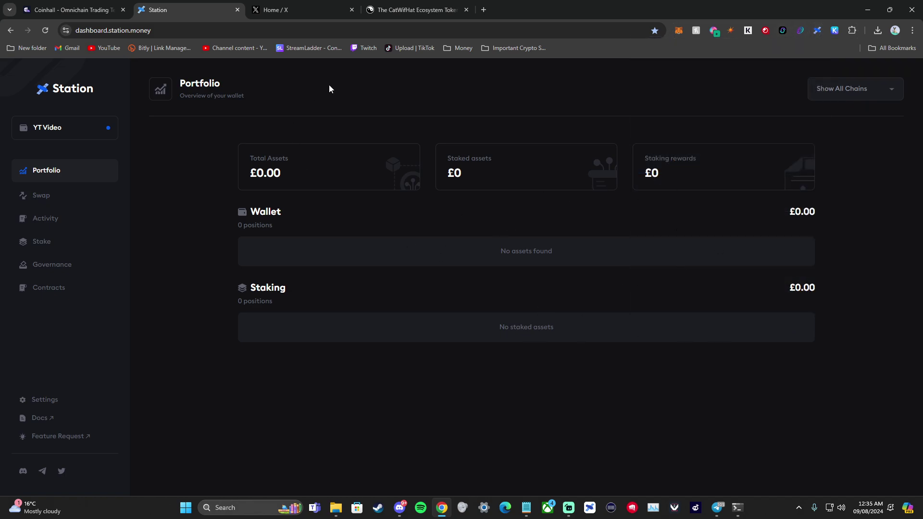
click(833, 31)
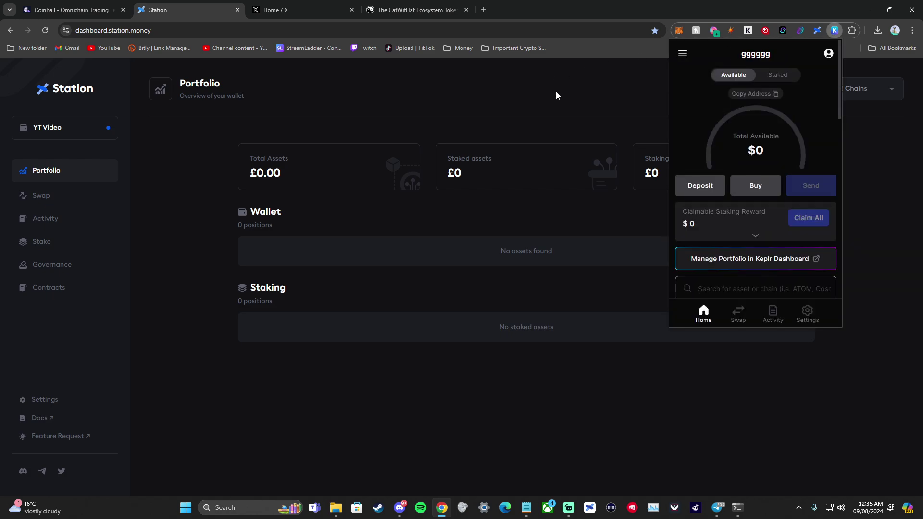
click(555, 92)
click(835, 32)
click(825, 56)
scroll(817, 216, down, 1)
click(823, 307)
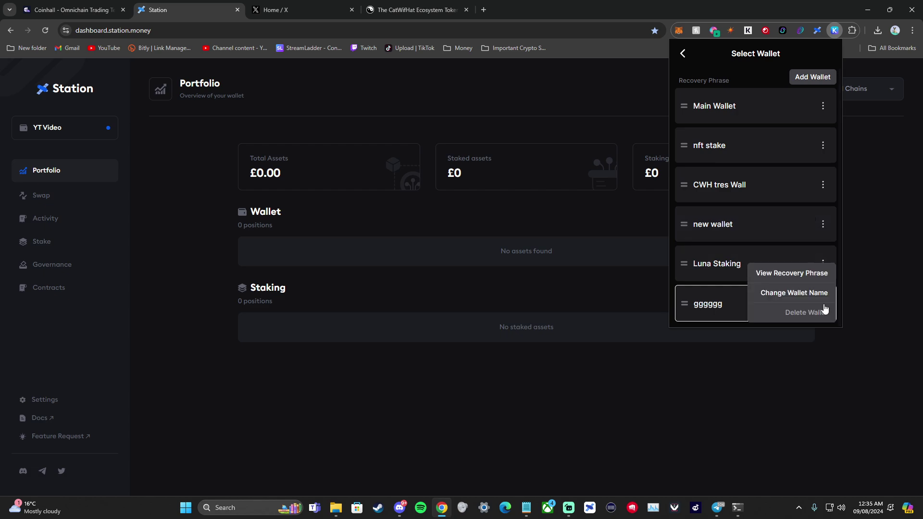
click(811, 312)
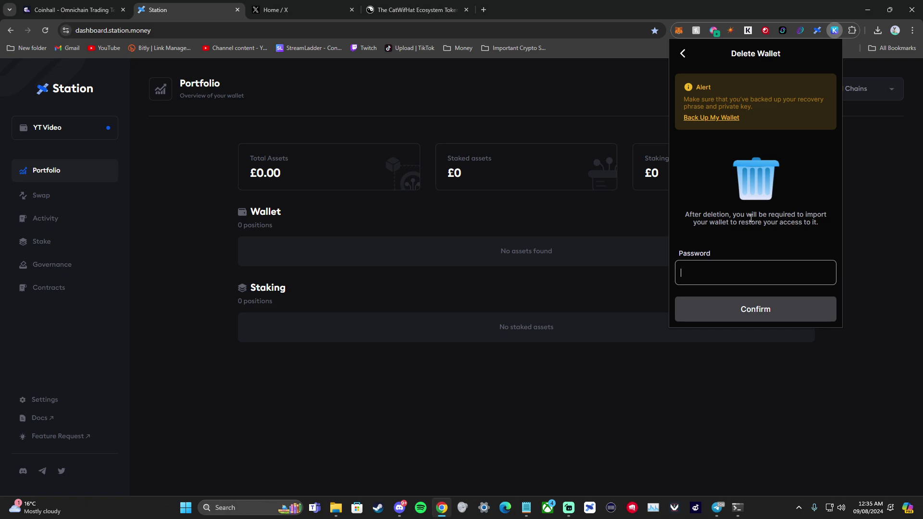
text(••••••••)
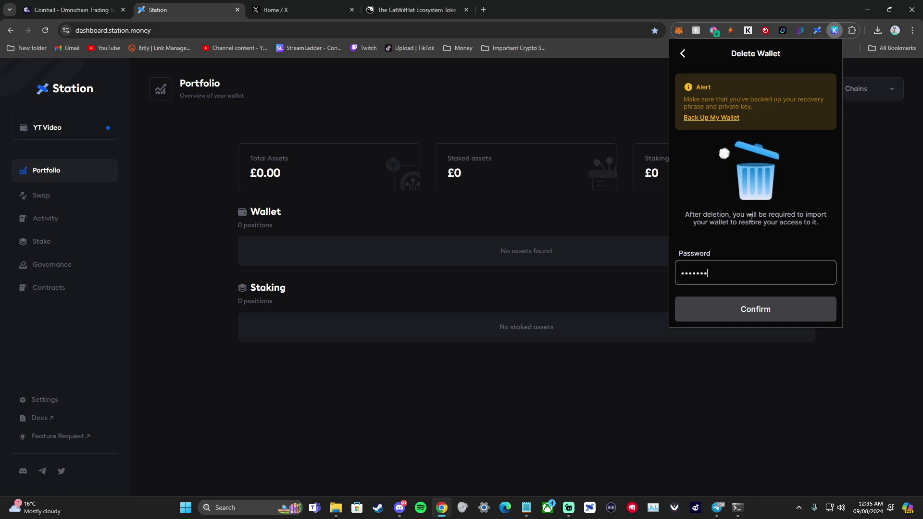
key(Return)
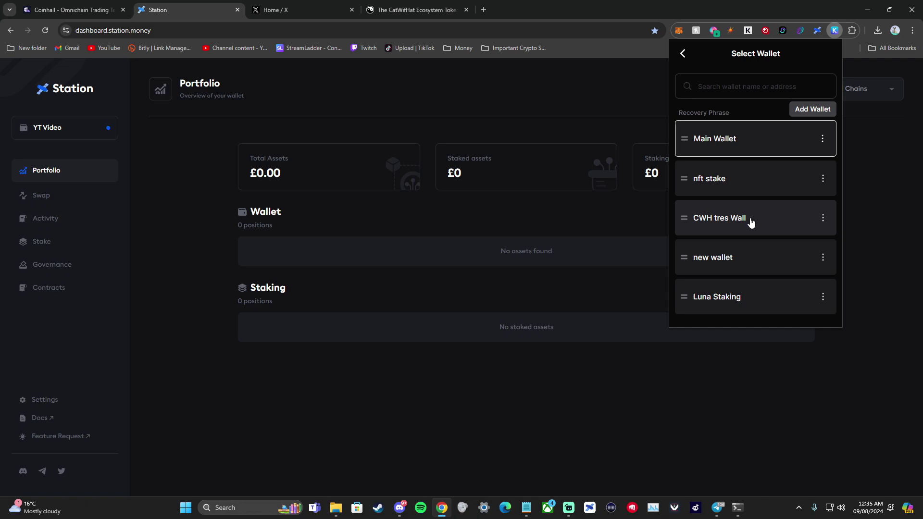
Step: Start adding an existing wallet in Keplr and choose to import it with a private key
click(815, 111)
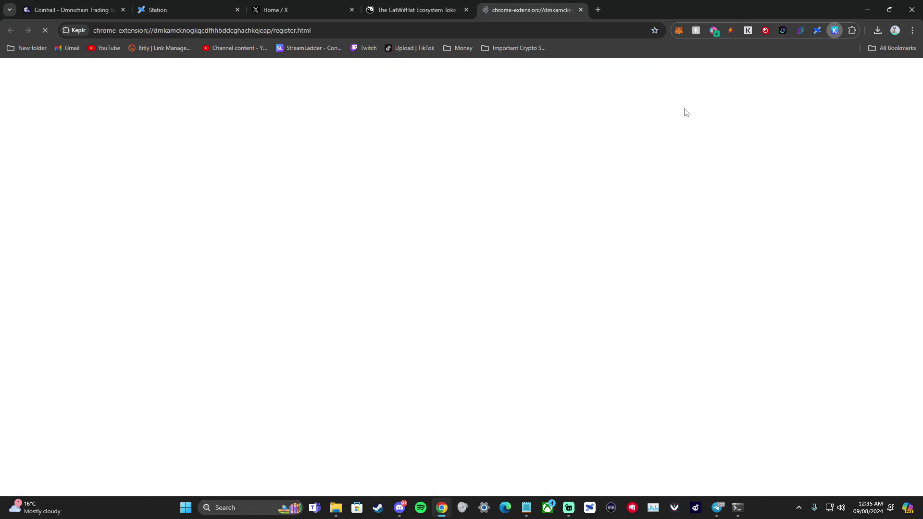
click(494, 373)
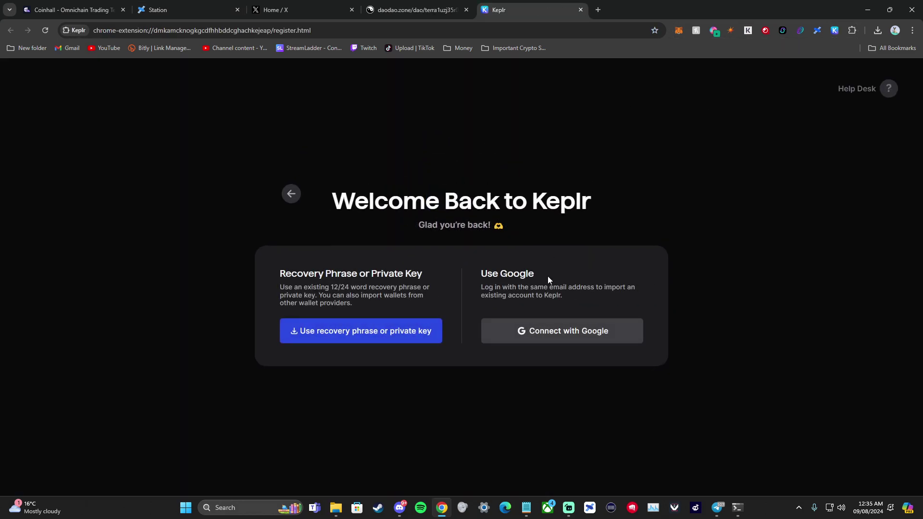
click(390, 329)
click(515, 235)
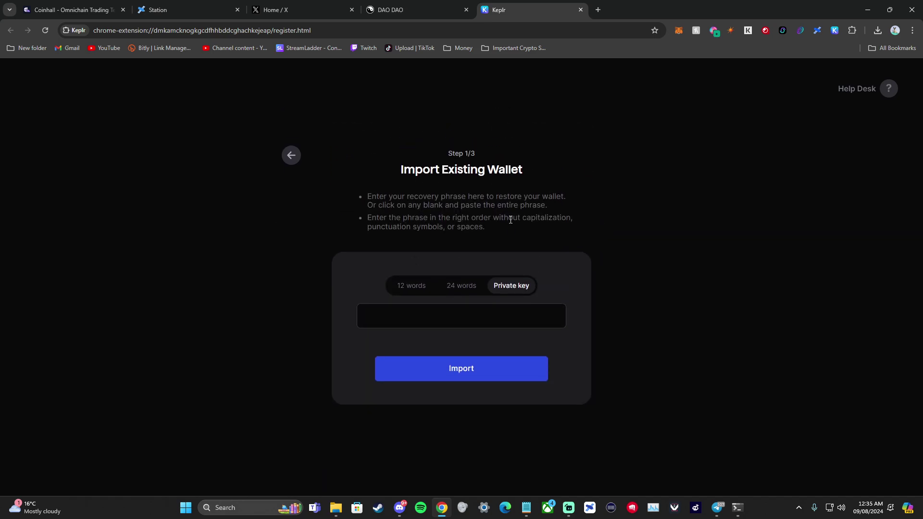
Step: Export the YT Video wallet's seed key from the Station extension using the wallet password, and copy the key
click(817, 31)
click(692, 54)
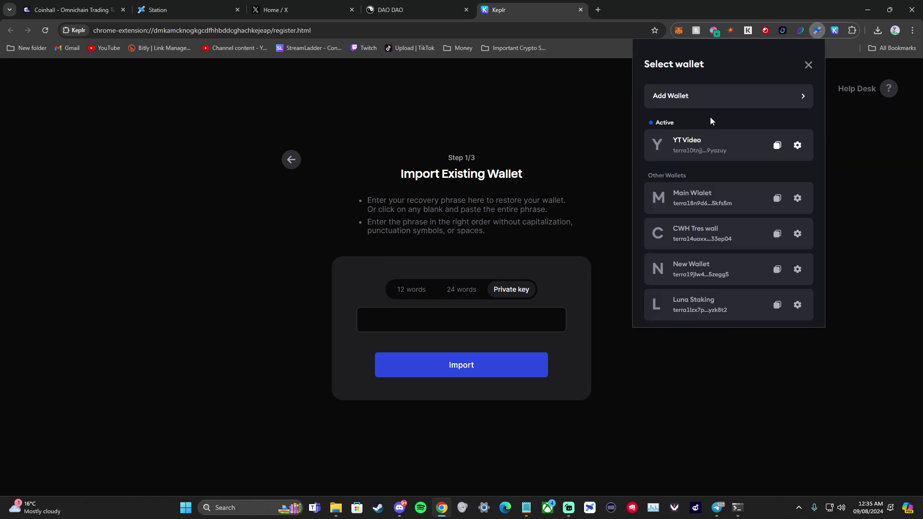
click(797, 146)
click(748, 148)
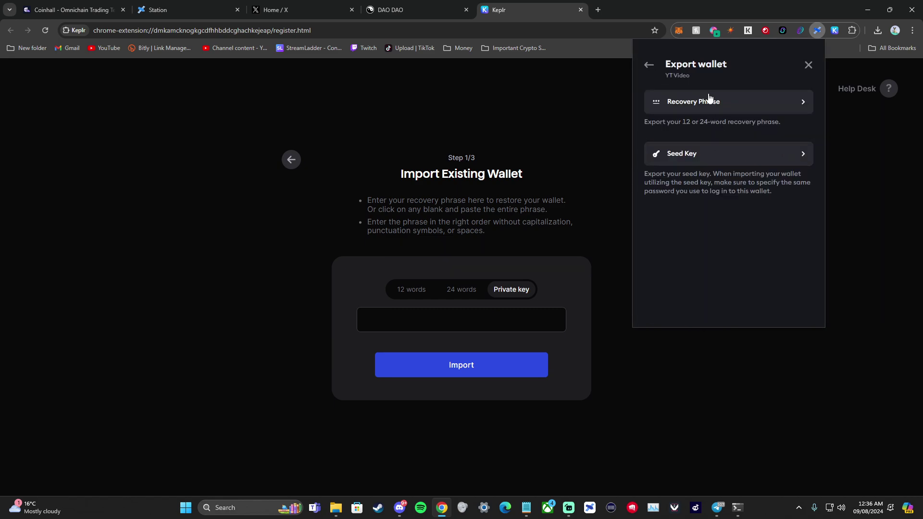
click(737, 154)
text(•••••)
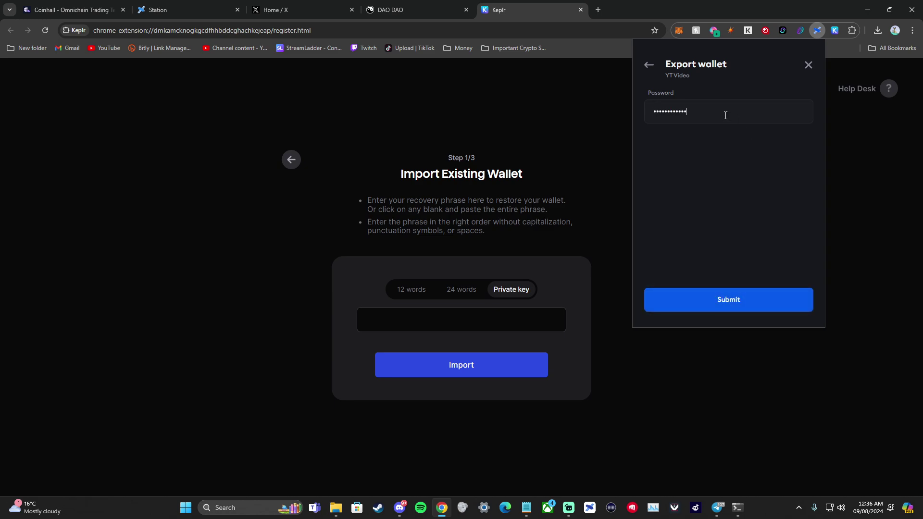
click(721, 307)
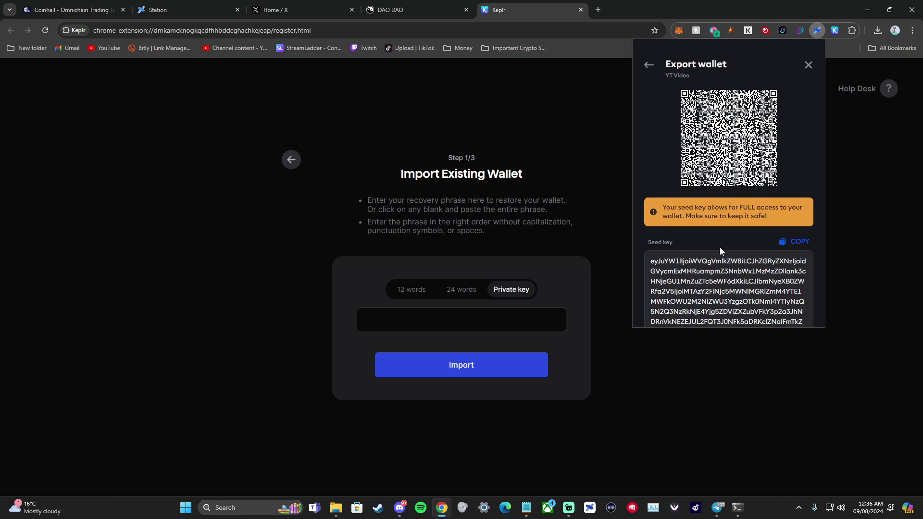
scroll(723, 252, down, 3)
scroll(786, 130, down, 1)
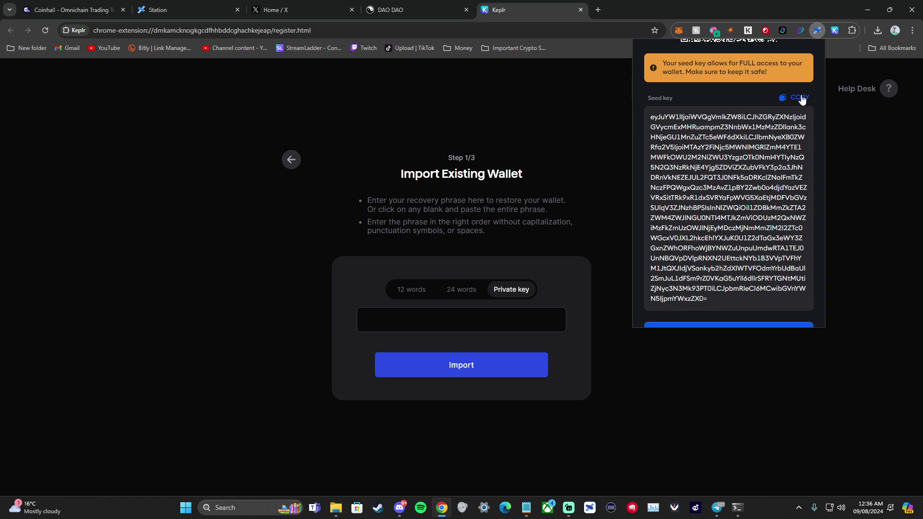
click(799, 97)
Step: Try to import the wallet into Keplr with the copied seed key as its private key
click(510, 327)
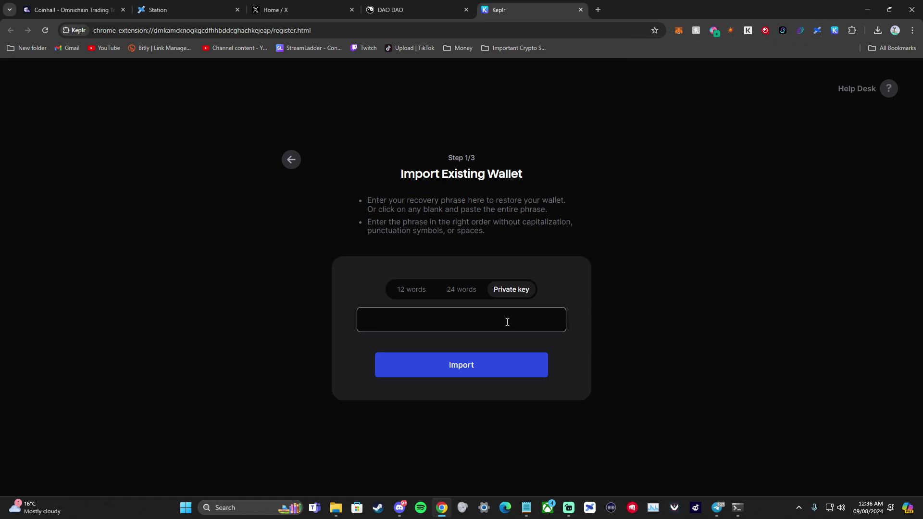
key(ctrl+v)
click(478, 366)
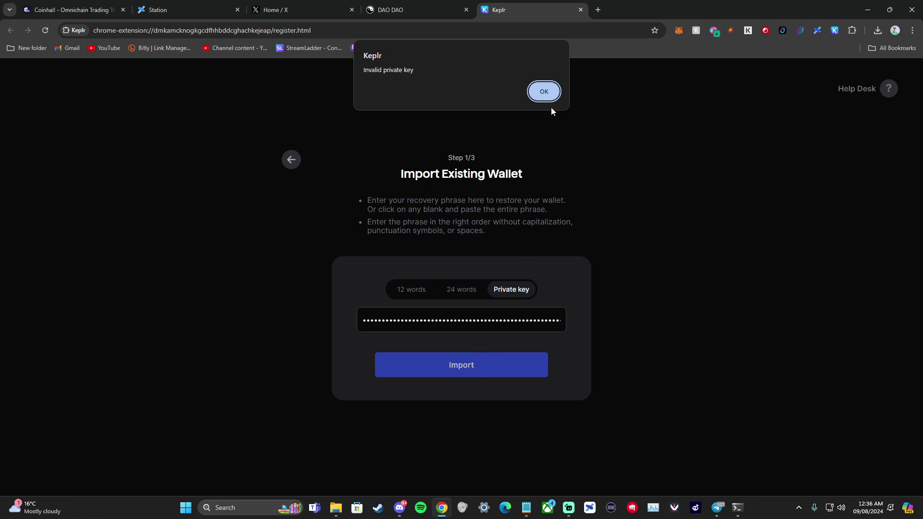
key(Return)
key(ctrl+a)
key(ctrl+v)
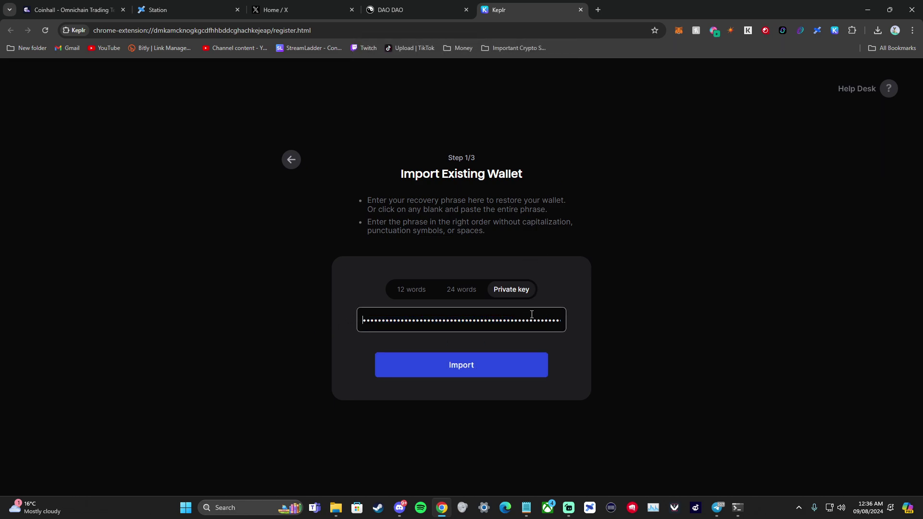
Step: Clear the pasted key from Keplr's private key field
drag(558, 321, 316, 328)
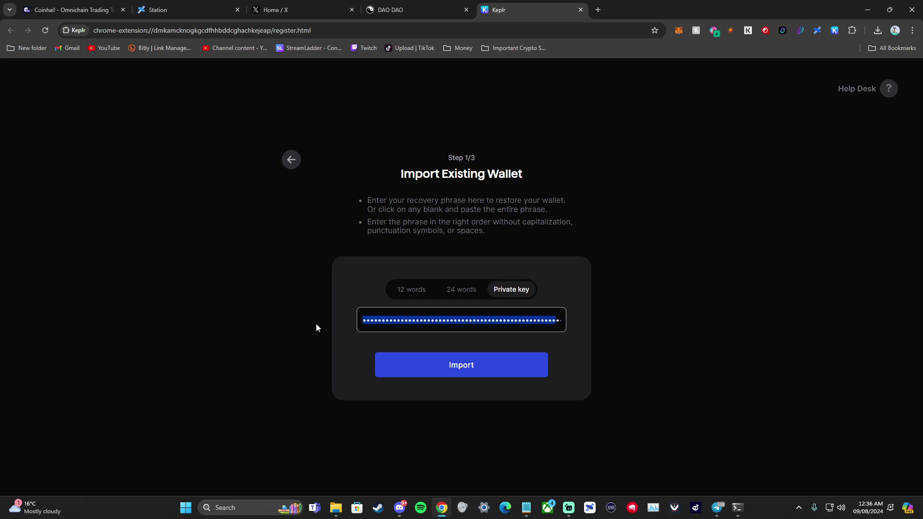
drag(526, 321, 452, 323)
drag(541, 321, 352, 323)
click(384, 321)
click(571, 318)
key(BackSpace)
key(BackSpace)
drag(542, 320, 301, 287)
key(BackSpace)
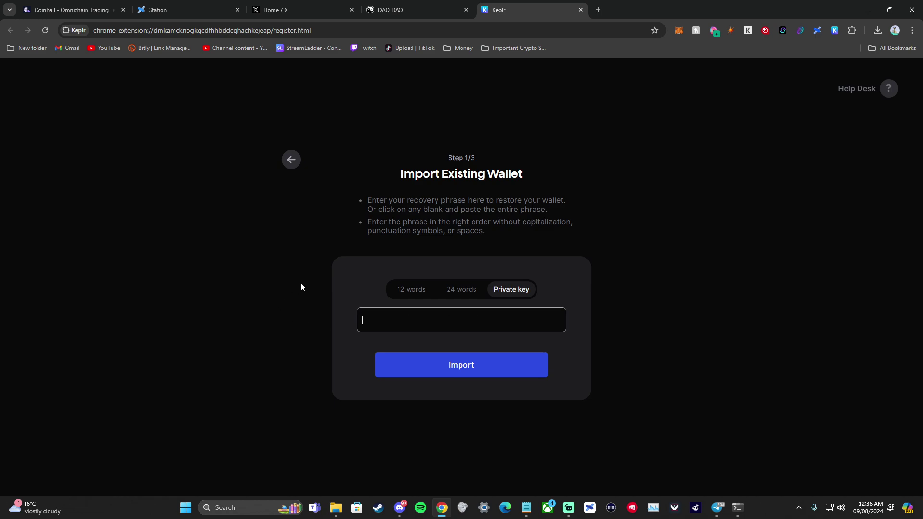
click(686, 176)
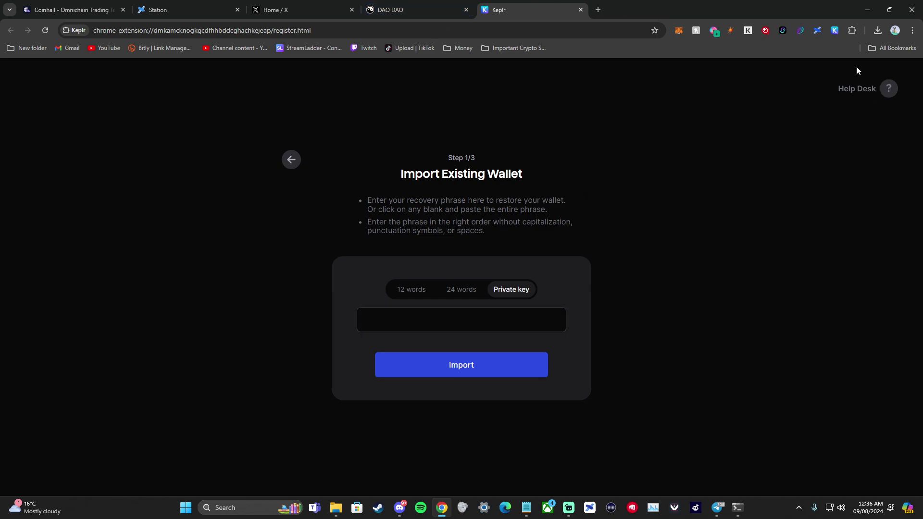
Step: Show the Main Wallet's staked balances in the Keplr extension and dismiss the IBC transfer and swap notices
click(837, 32)
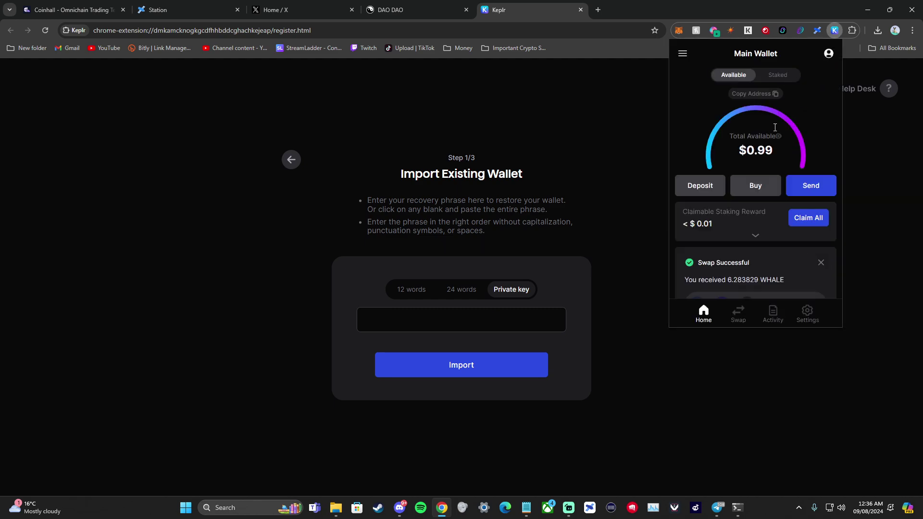
click(790, 76)
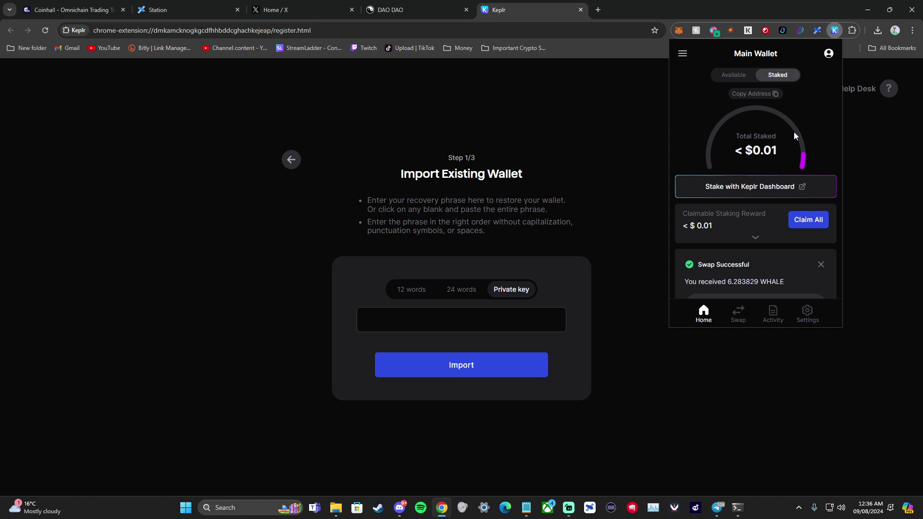
scroll(795, 135, down, 4)
scroll(773, 198, up, 1)
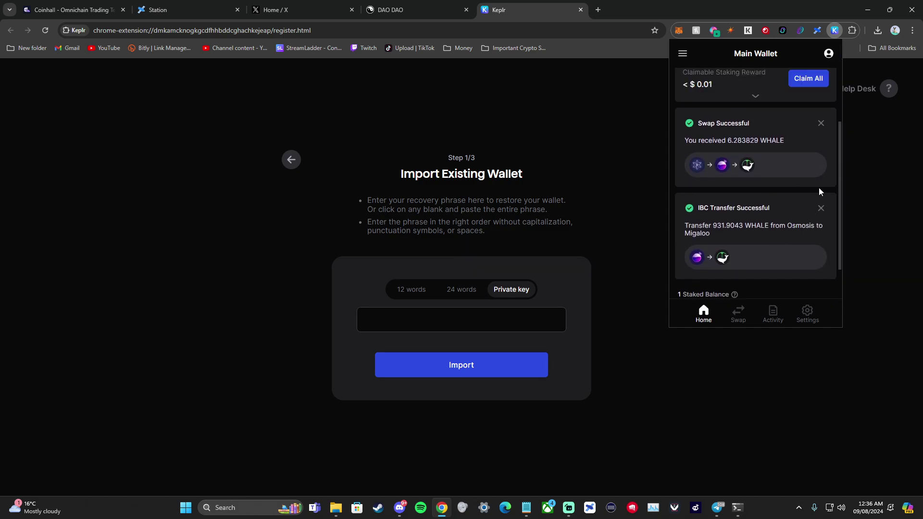
click(823, 210)
click(823, 169)
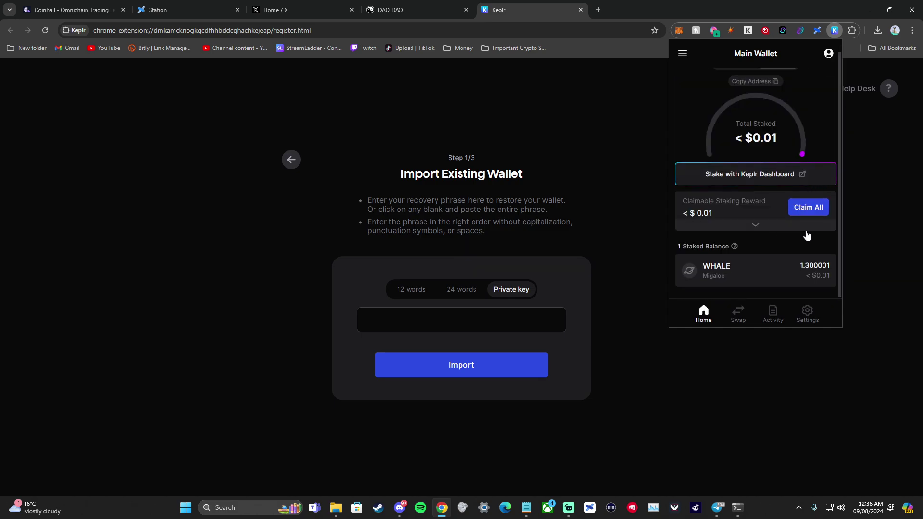
mouse_move(742, 247)
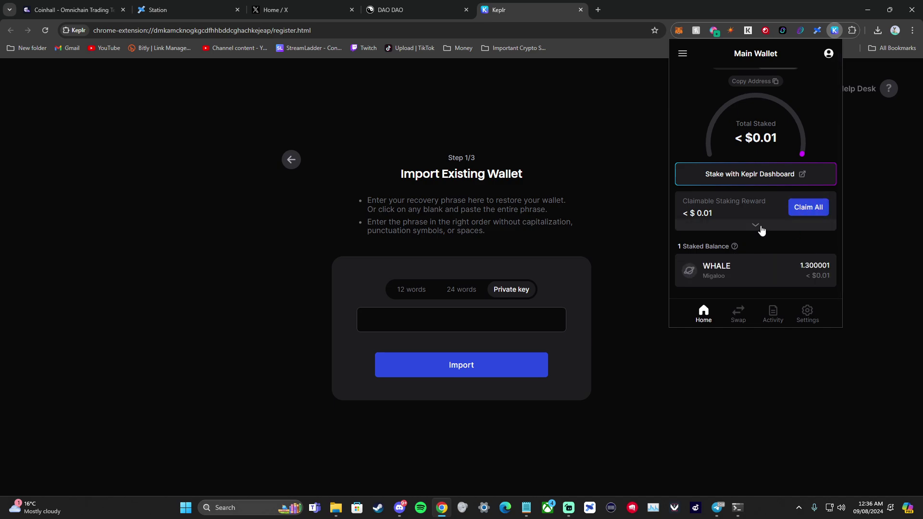
Step: Switch Keplr to the wallet named "new wallet" and view its staked balances
click(828, 53)
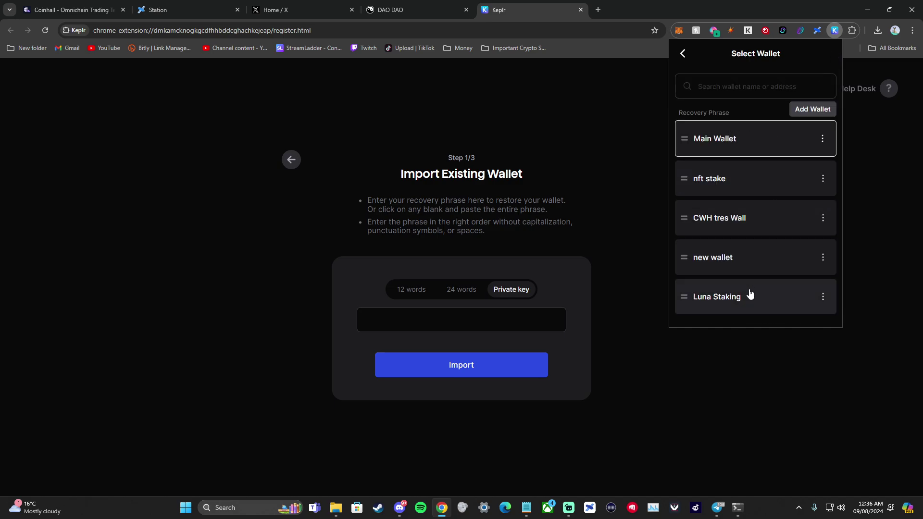
click(744, 258)
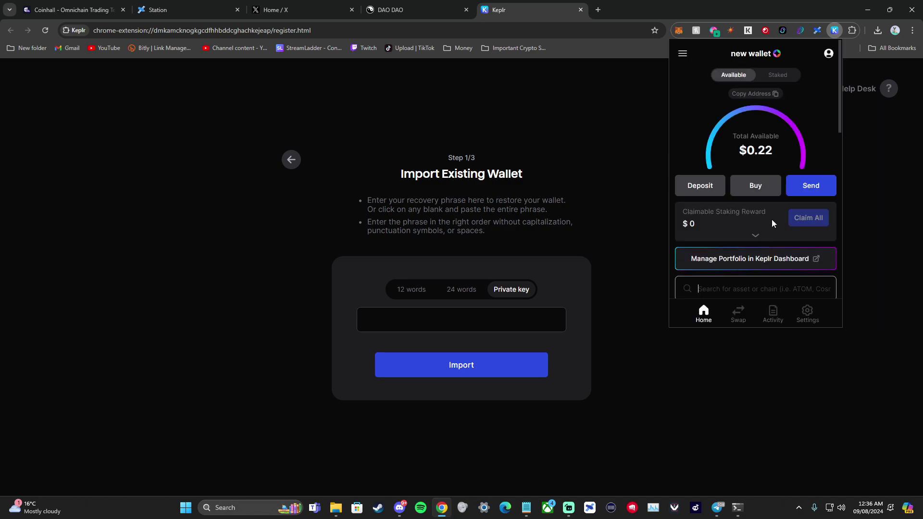
click(785, 76)
scroll(790, 256, down, 1)
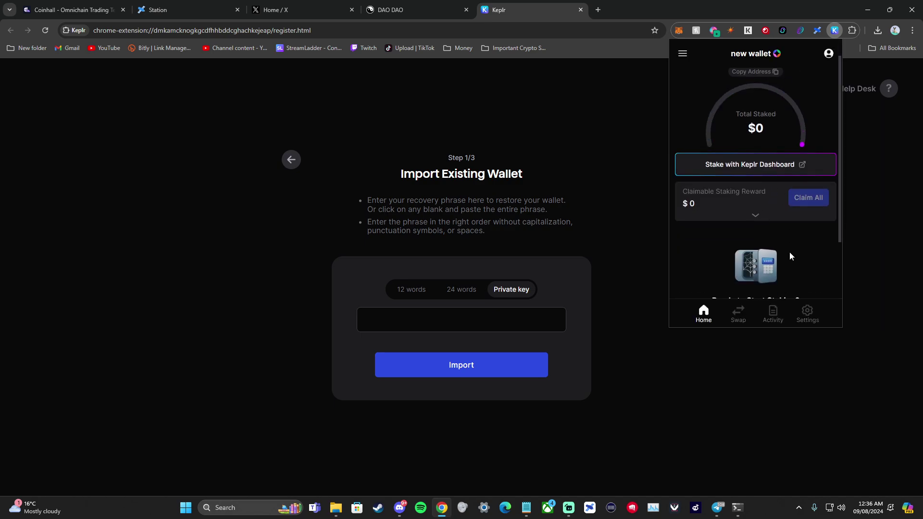
scroll(791, 256, down, 2)
scroll(760, 151, up, 3)
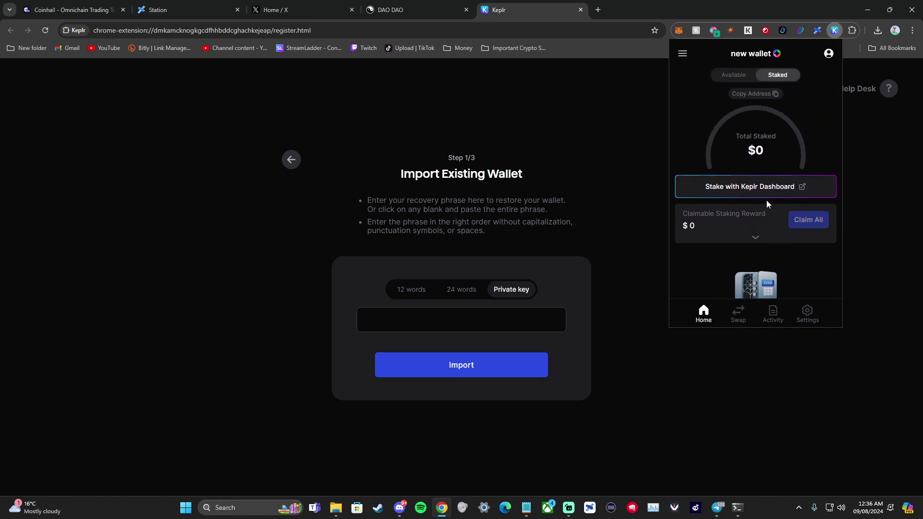
Step: Open staking in the Keplr Dashboard, choose Terra Classic and examine the Allnodes validator's details
click(764, 186)
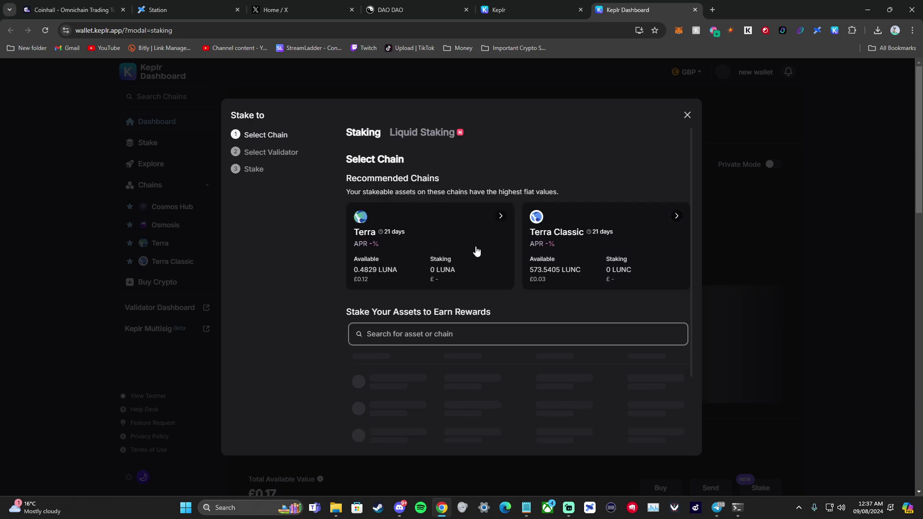
click(589, 250)
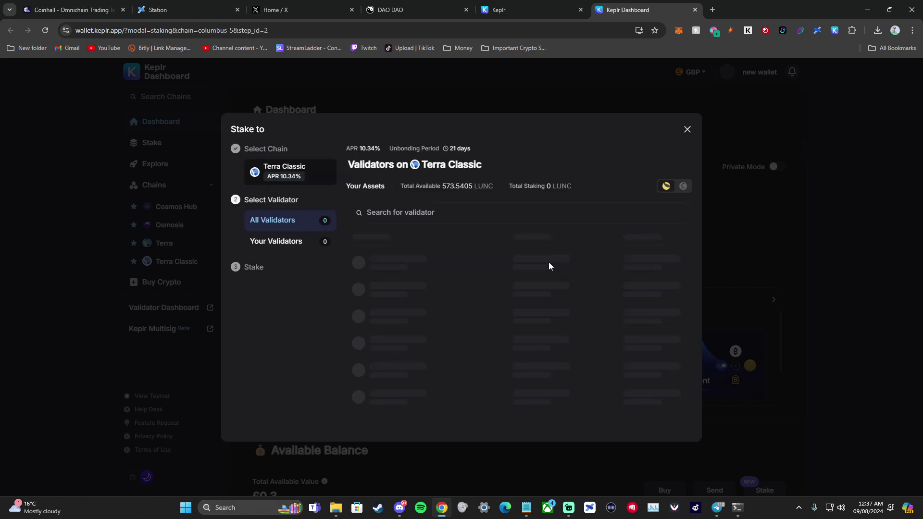
mouse_move(452, 178)
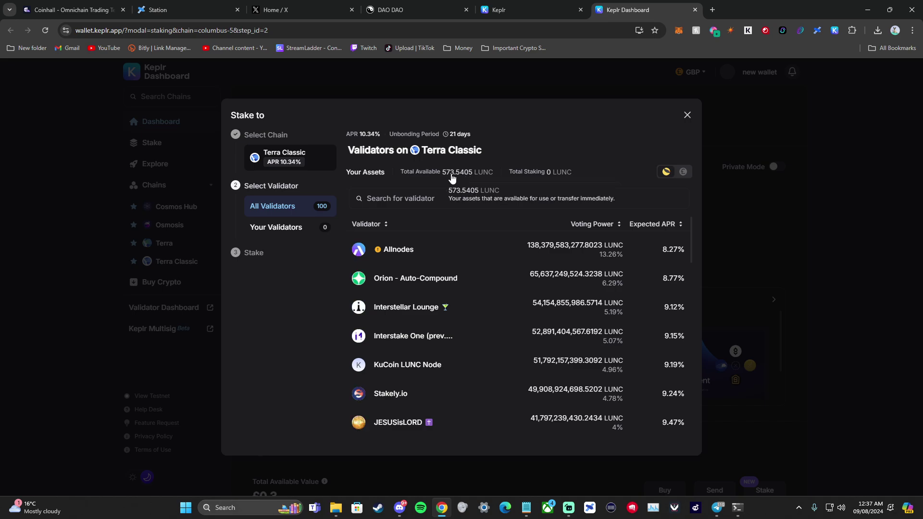
scroll(587, 269, down, 3)
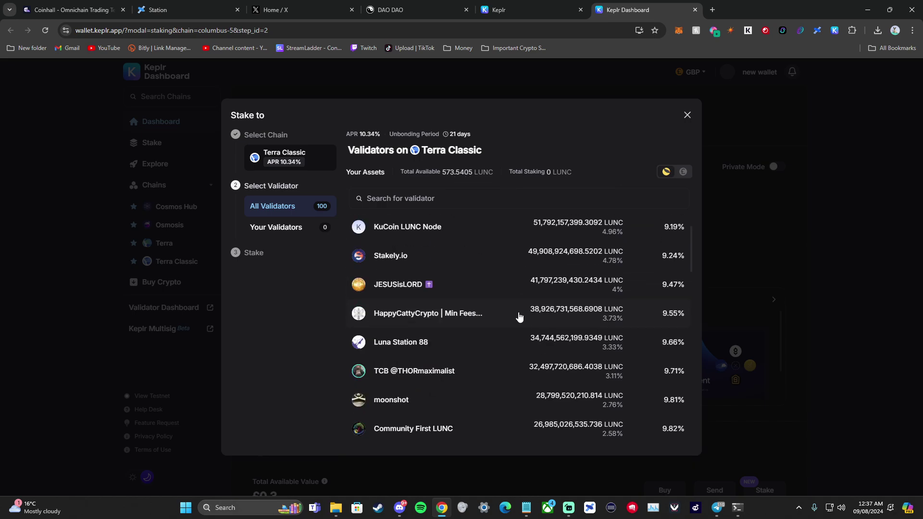
scroll(519, 316, up, 3)
click(448, 248)
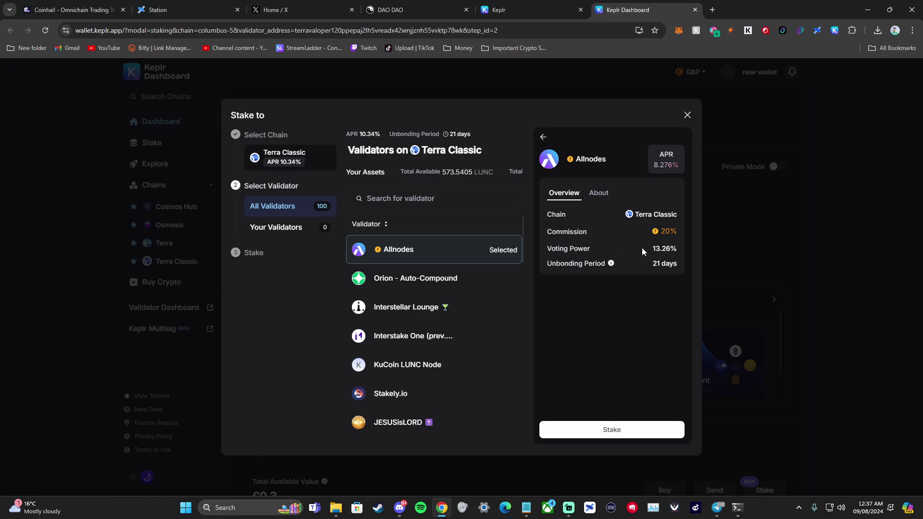
Step: Close the staking dialog and review the wallet's available token balances on the dashboard
click(688, 115)
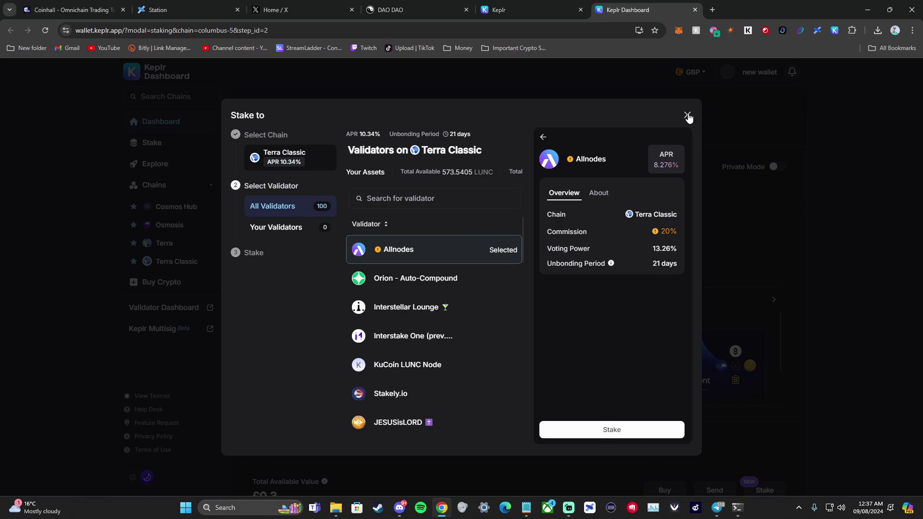
click(688, 116)
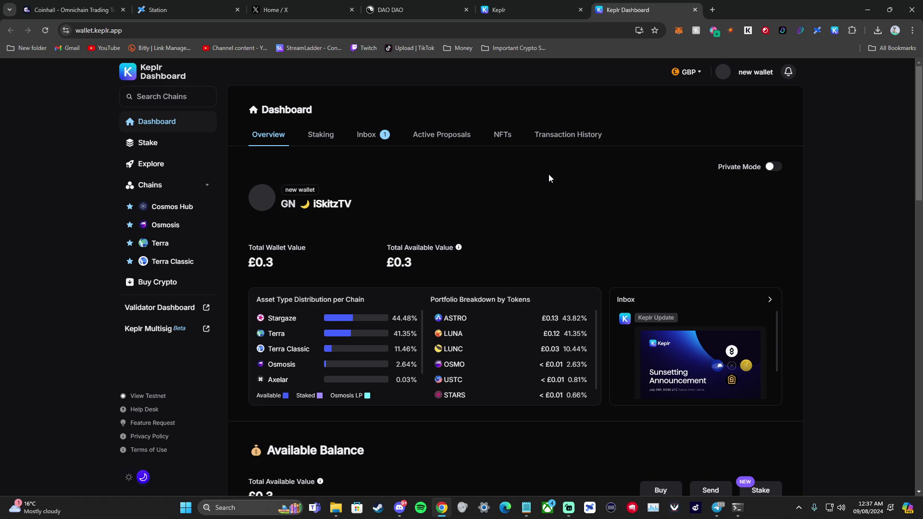
scroll(528, 224, down, 5)
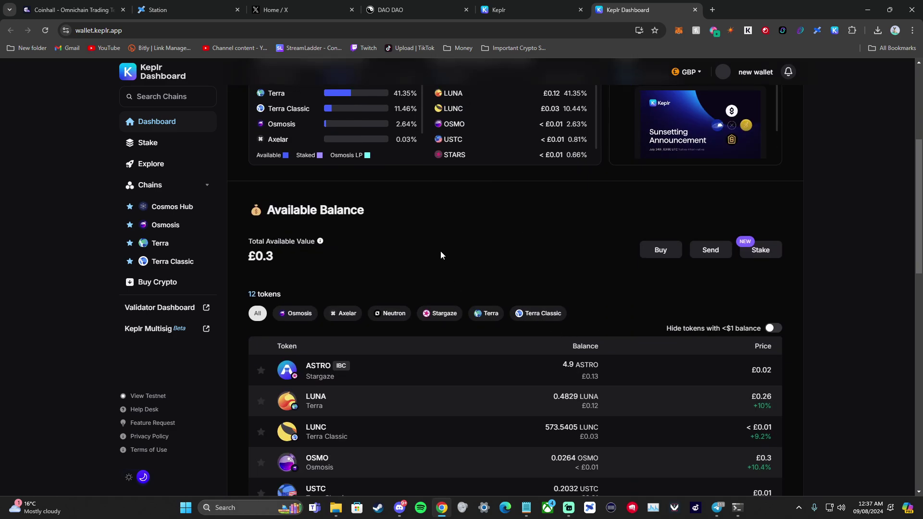
scroll(743, 302, up, 5)
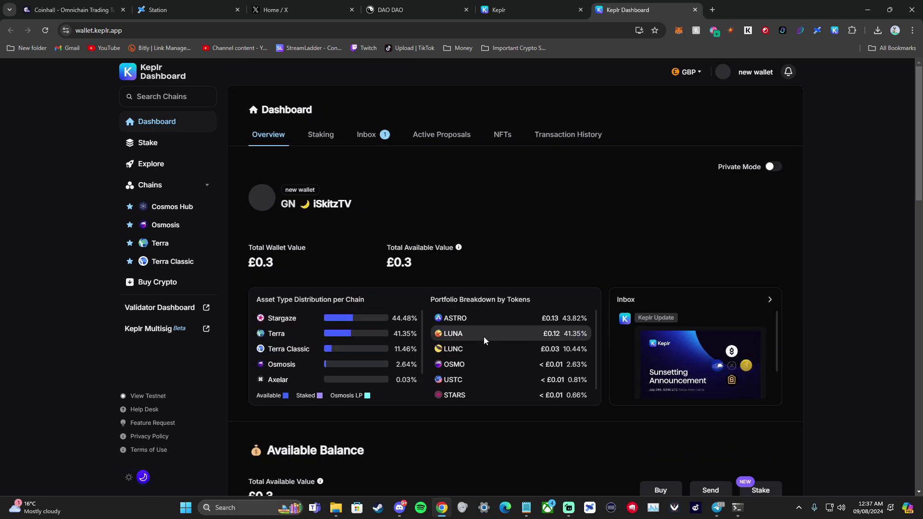